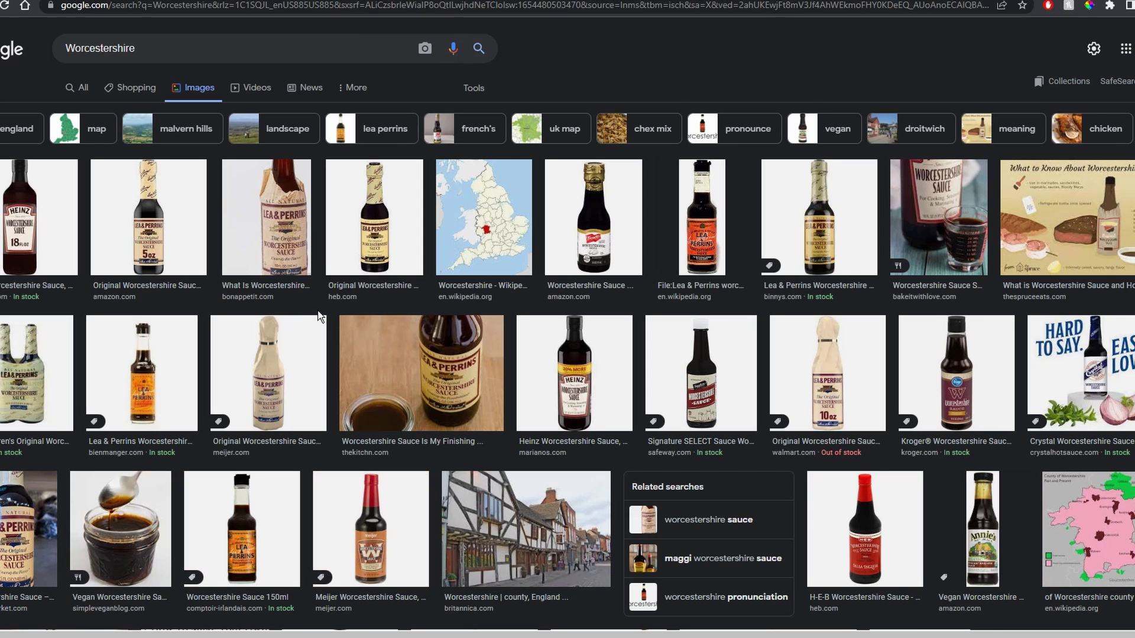
- Open the Heinz Worcestershire Sauce bottle preview and drag it into Photoshop as Worcestershire.jpg
left_click(46, 241)
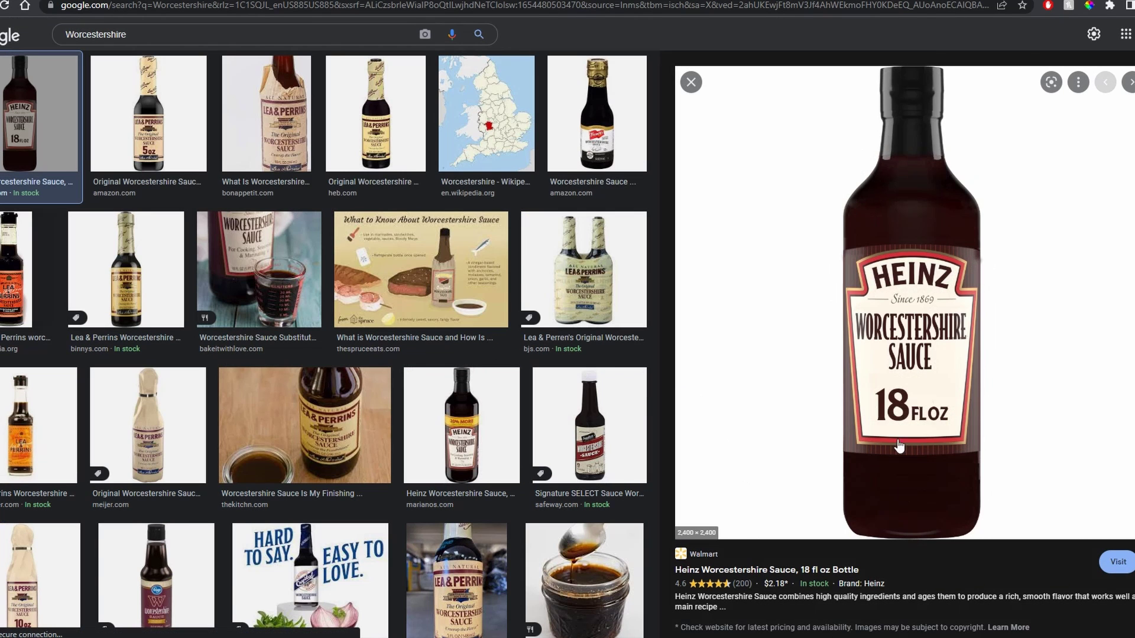
left_click_drag(913, 366, 827, 331)
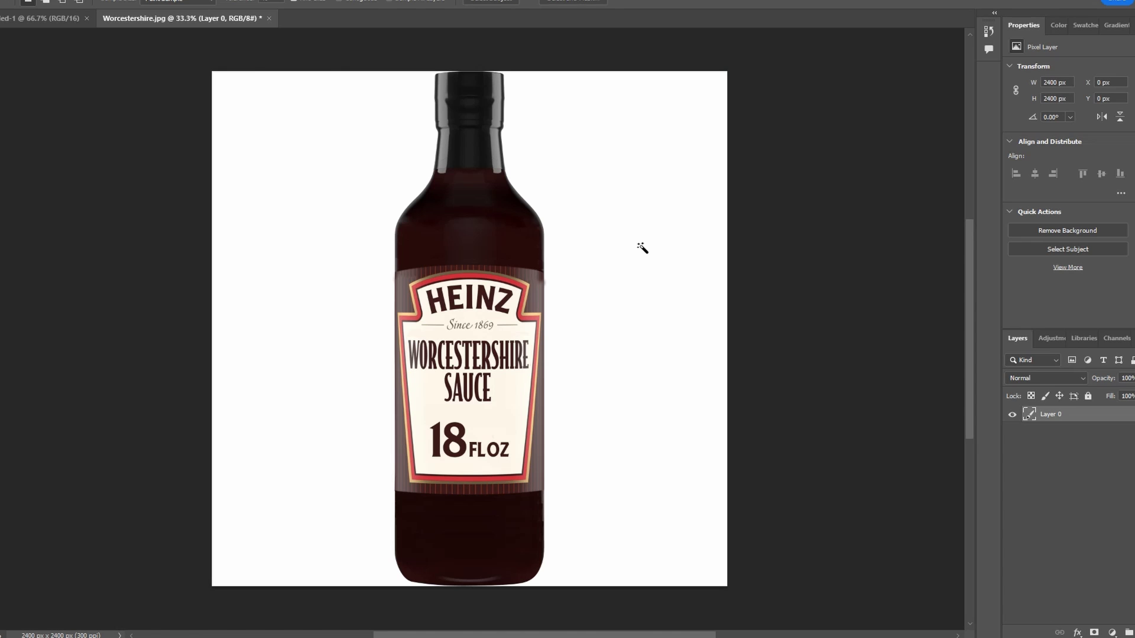
- Delete the bottle's white background using a Contiguous Magic Wand selection, then return to Untitled-1
left_click(642, 248)
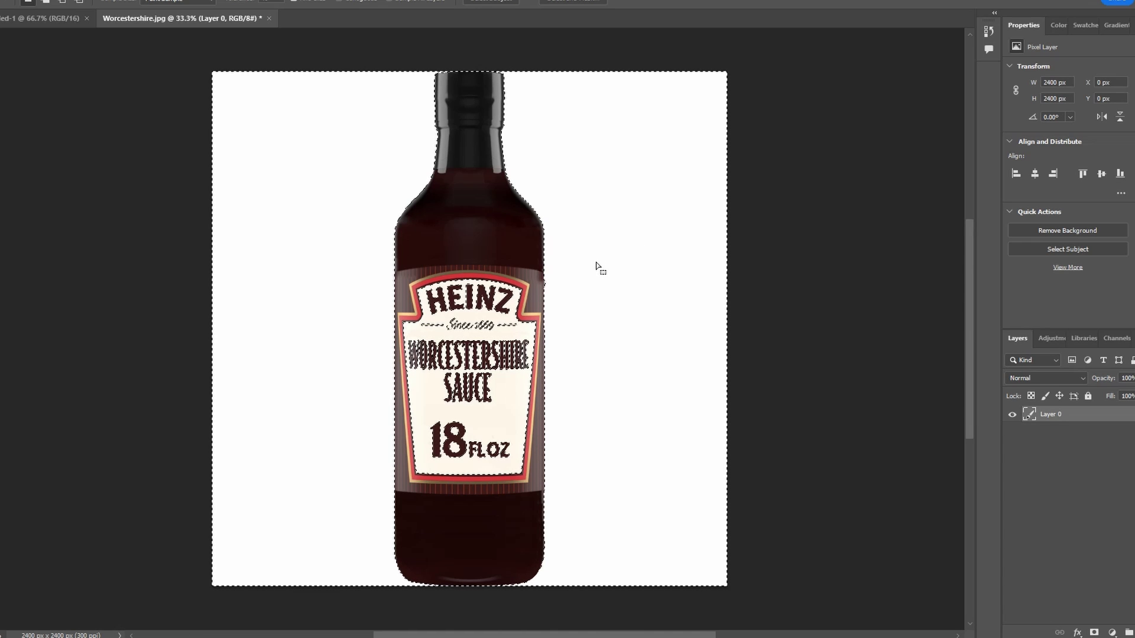
left_click(344, 2)
left_click(620, 217)
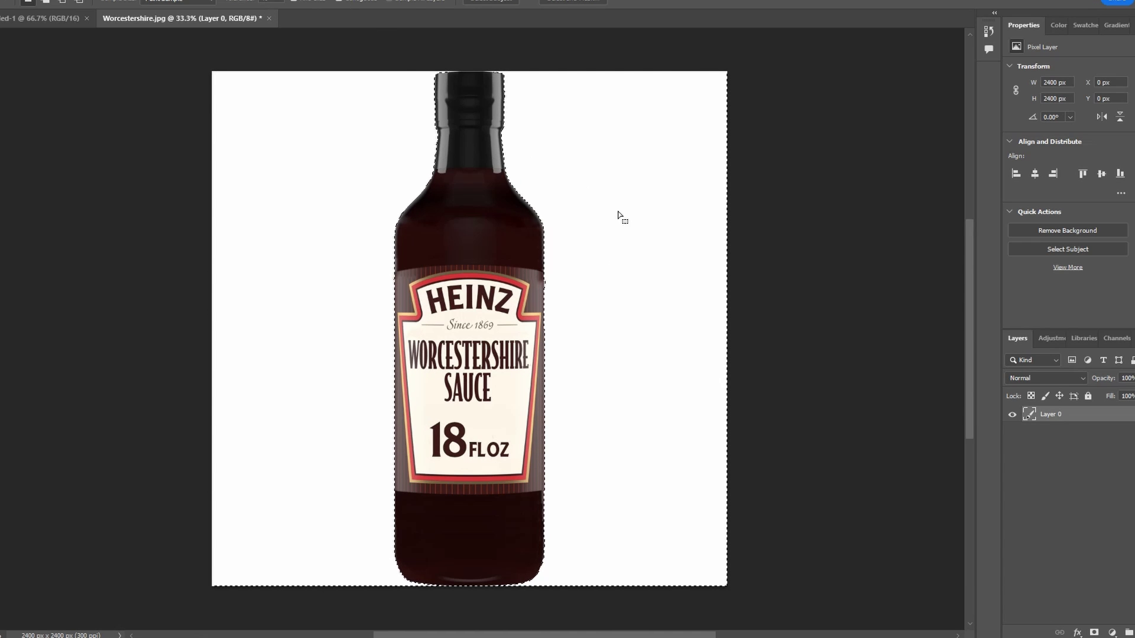
key("Delete")
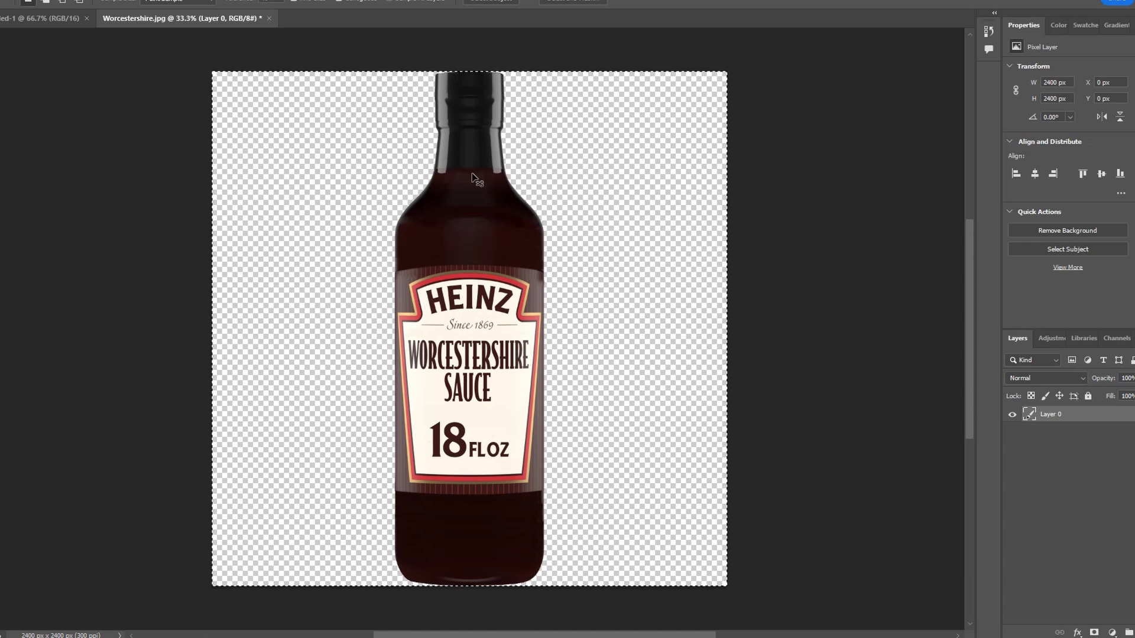
left_click(77, 22)
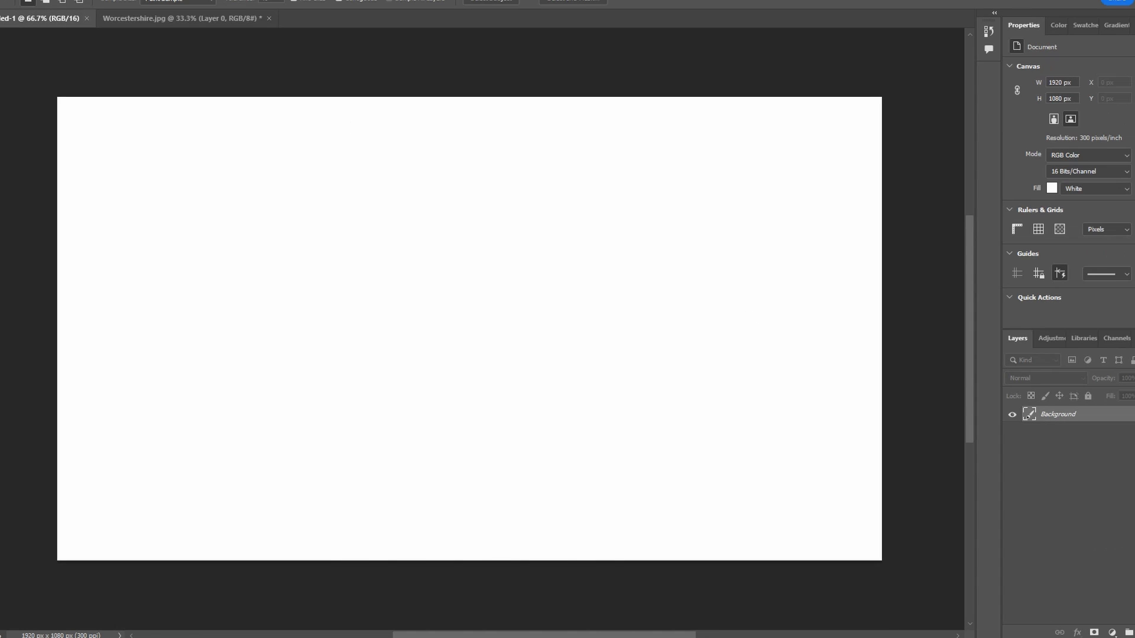
- Paste the Heinz bottle into the 1920×1080 canvas and position it on the left
key("ctrl+v")
key("v")
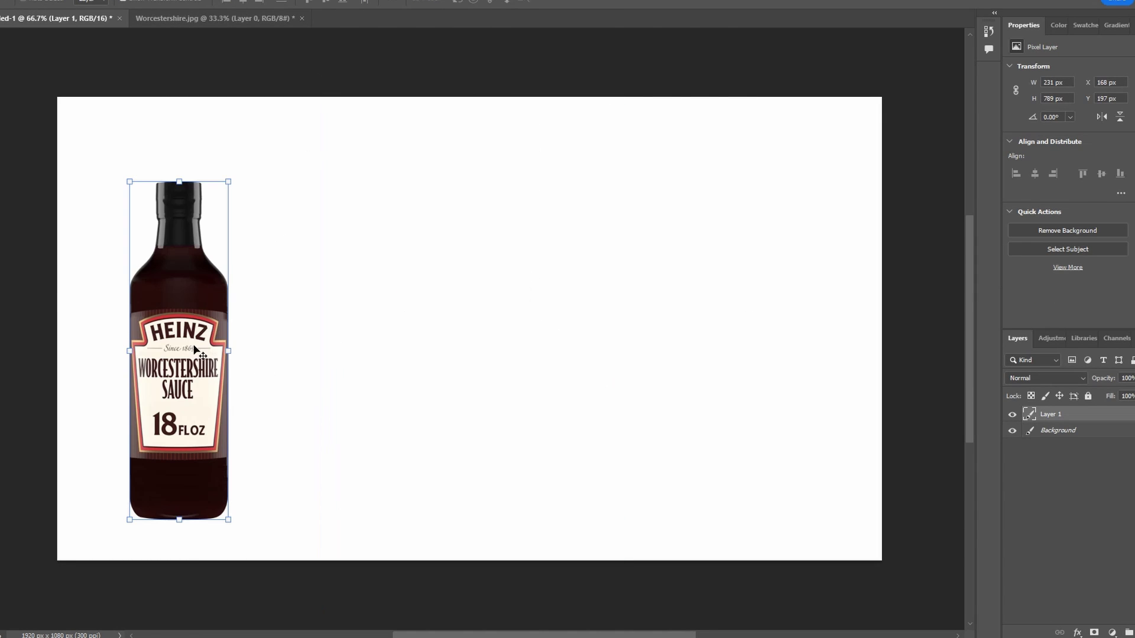
left_click_drag(161, 388, 165, 397)
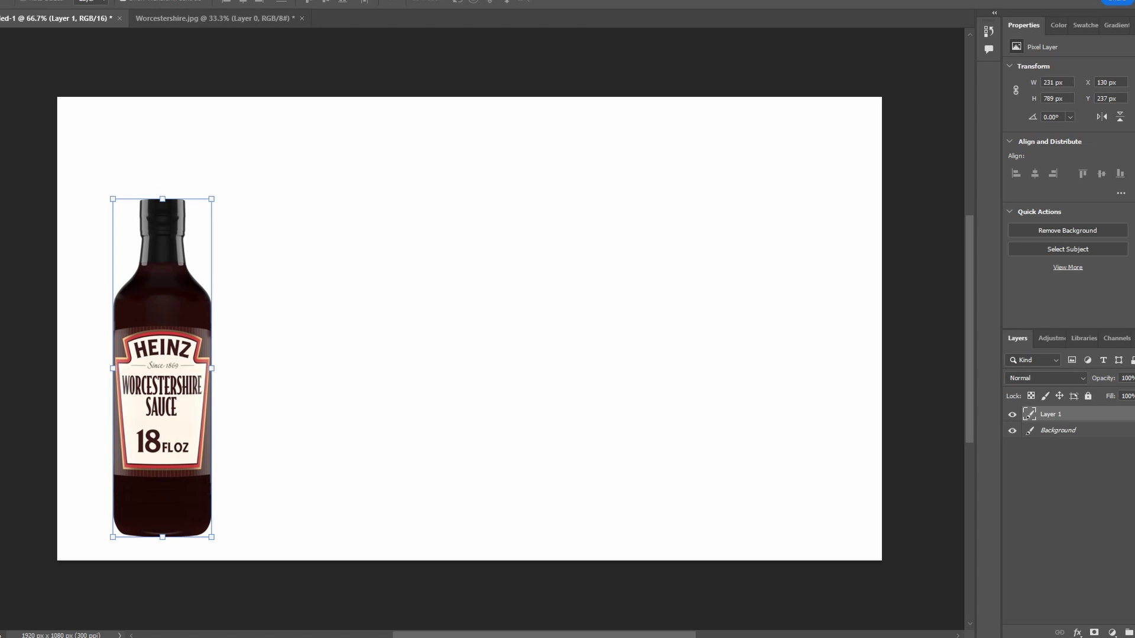
- Duplicate the bottle layer, skew the copy rightward and paint it black as a shadow
left_click(72, 0)
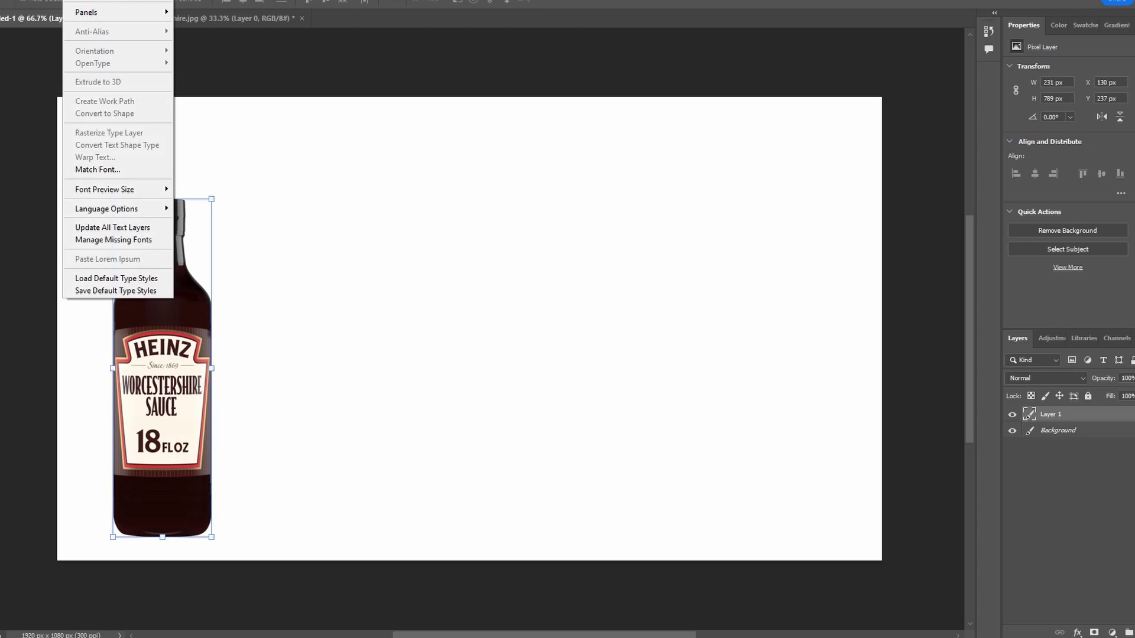
mouse_move(47, 0)
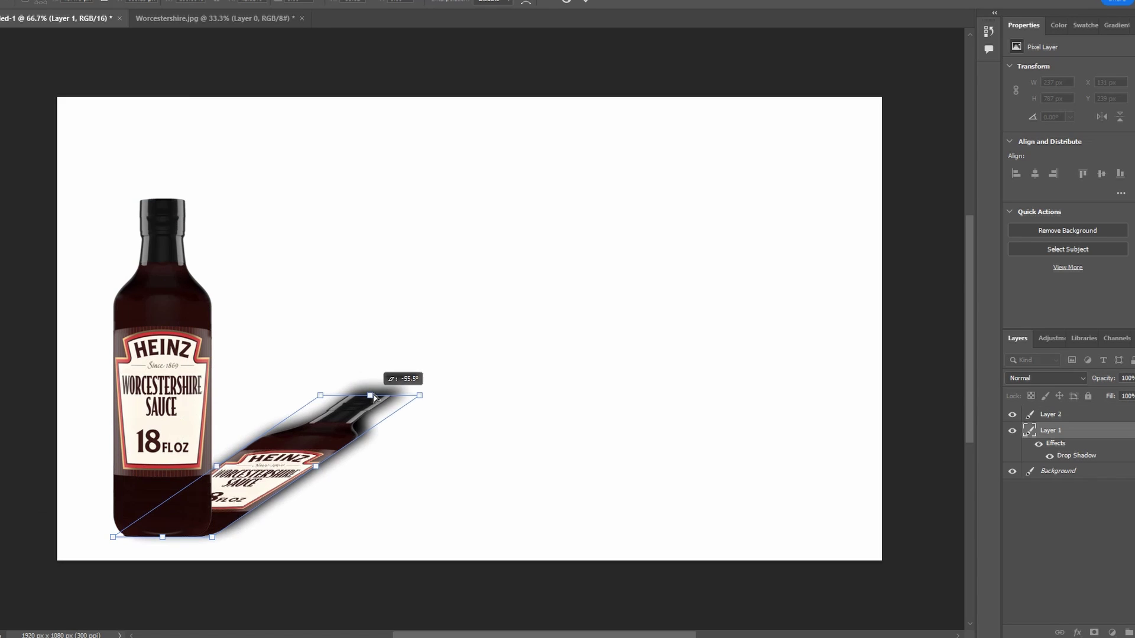
left_click_drag(370, 388, 372, 390)
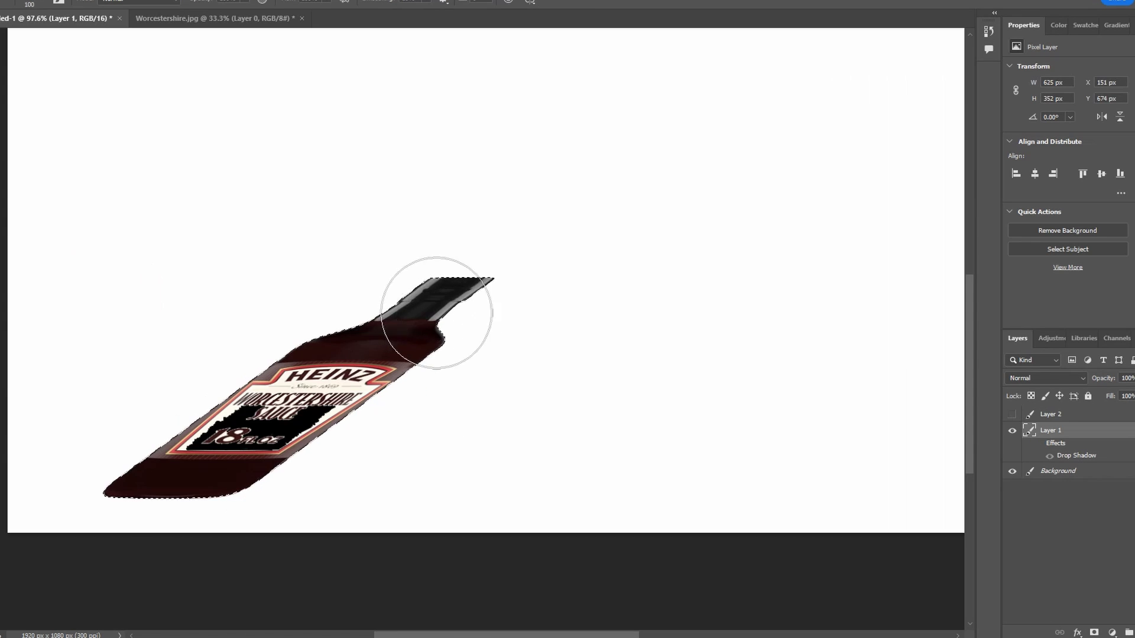
key("bracketright")
key("bracketright")
key("bracketright")
key("bracketright")
key("bracketright")
key("bracketright")
key("bracketright")
key("bracketright")
left_click(364, 390)
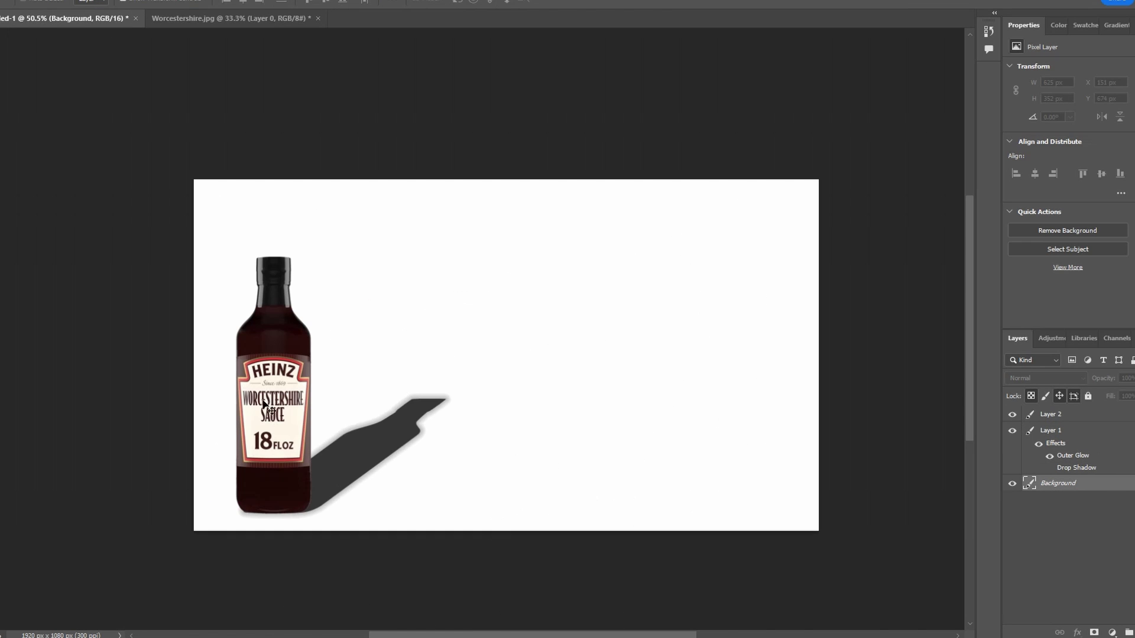
- Unlock the Background and apply a grey-to-blue Grays gradient across it, then undo it
left_click(1098, 485)
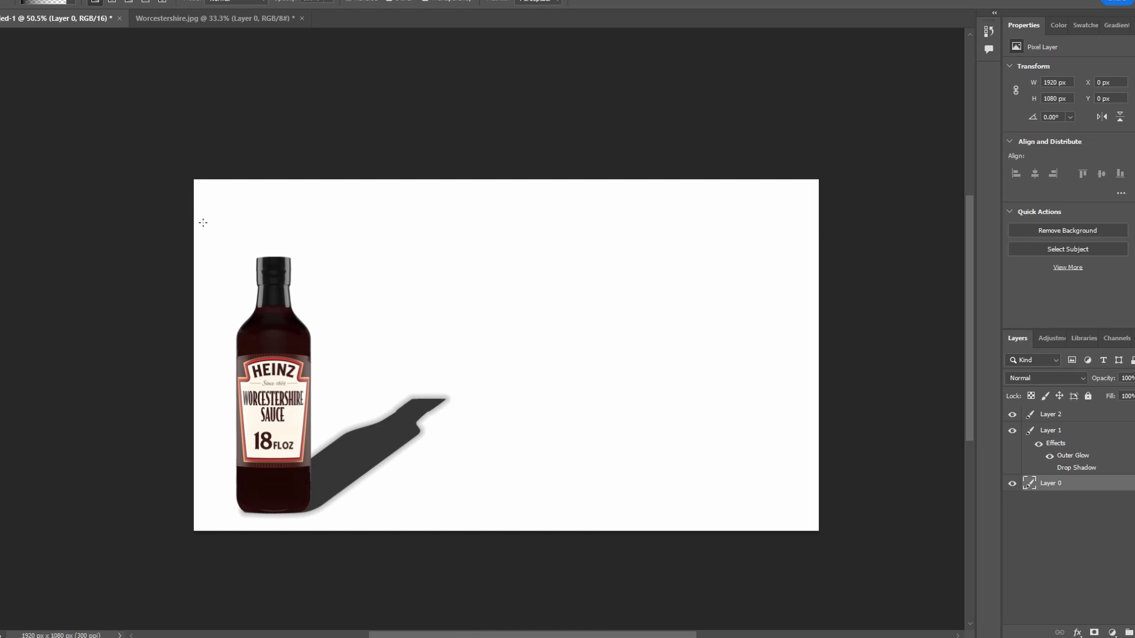
left_click(74, 3)
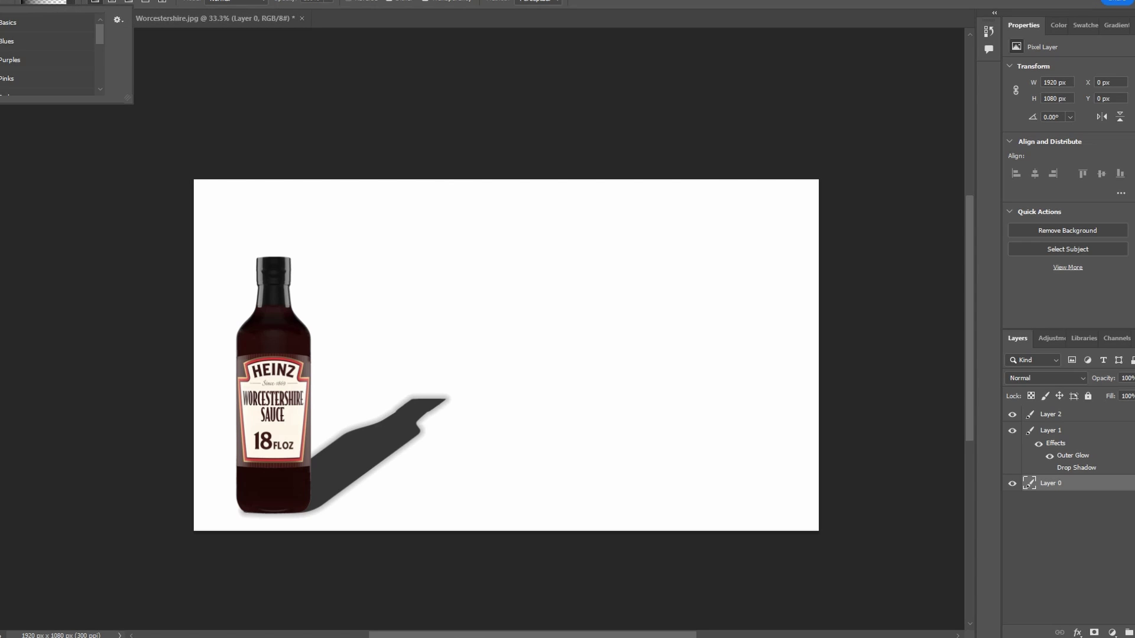
left_click(33, 89)
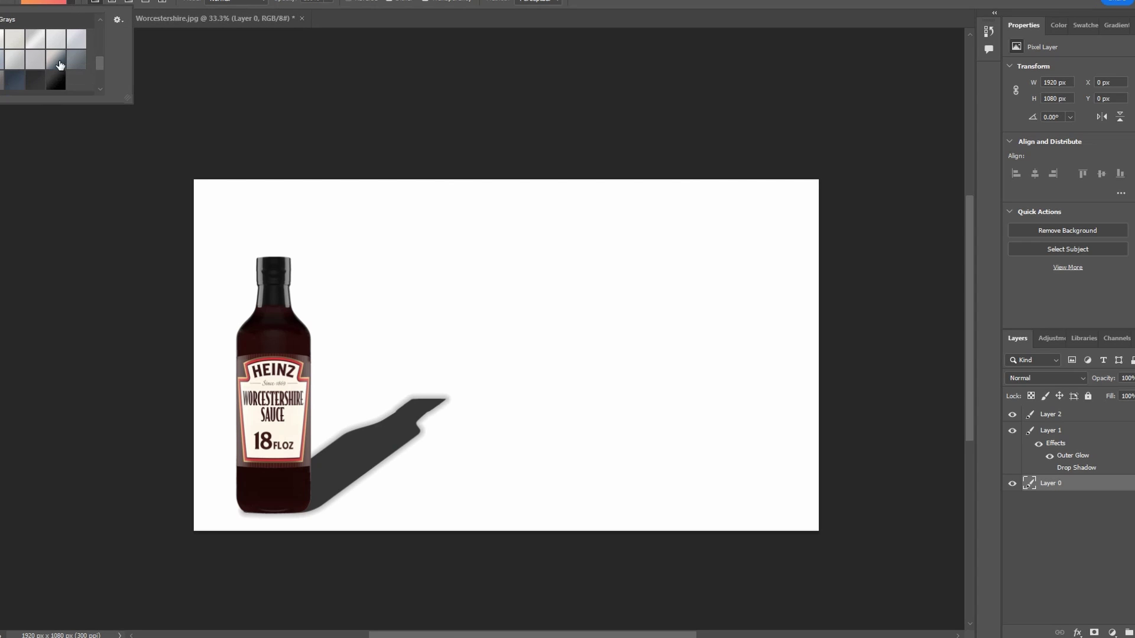
left_click(61, 67)
left_click_drag(378, 225, 896, 571)
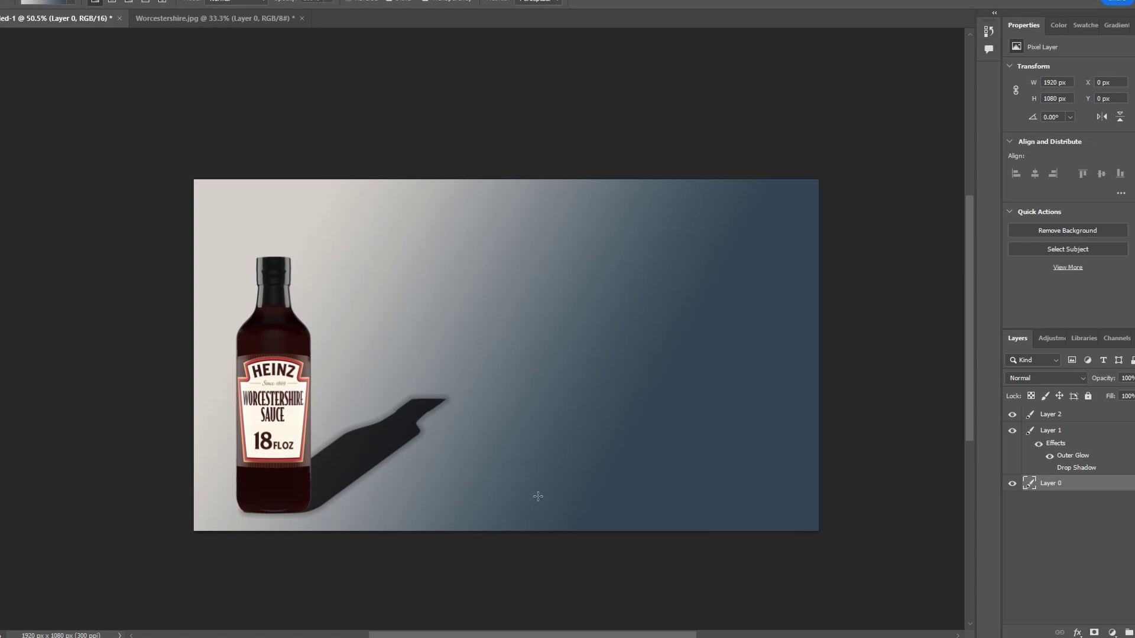
key("ctrl+z")
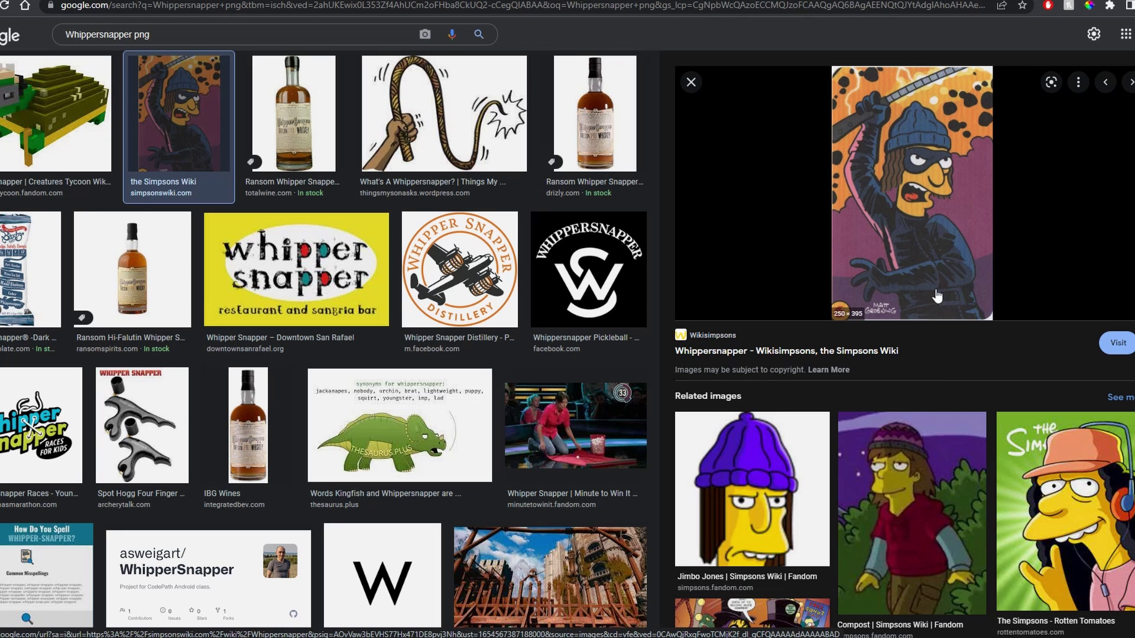
- Drag the Simpsons Wiki Whippersnapper burglar image from Google Images into Photoshop
mouse_move(937, 297)
left_mouse_down()
mouse_move(493, 481)
mouse_move(177, 637)
mouse_move(455, 394)
left_mouse_up()
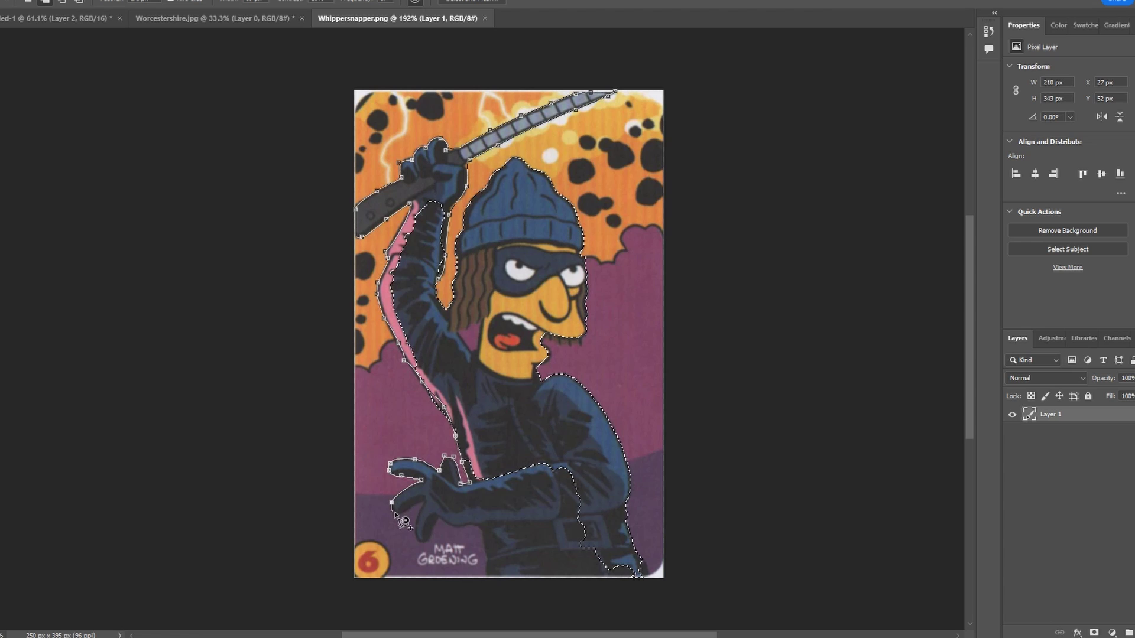
- Trace the burglar with the Magnetic Lasso, paste him into the collage and scale him up on the left
left_click(424, 501)
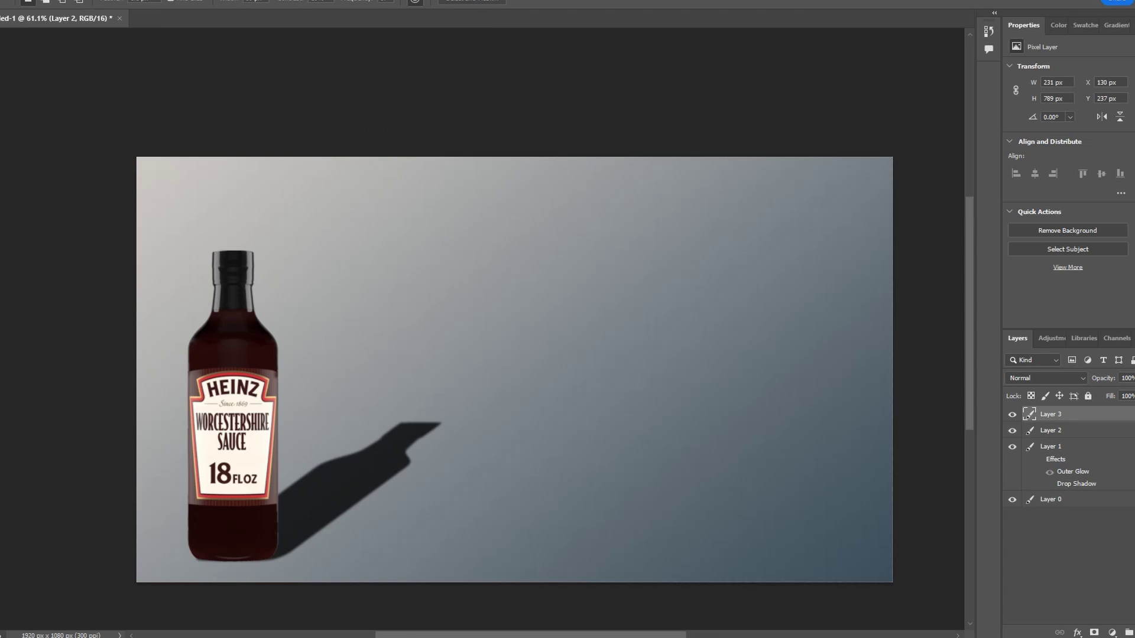
key("ctrl+v")
scroll(766, 487, "down", 2)
key("v")
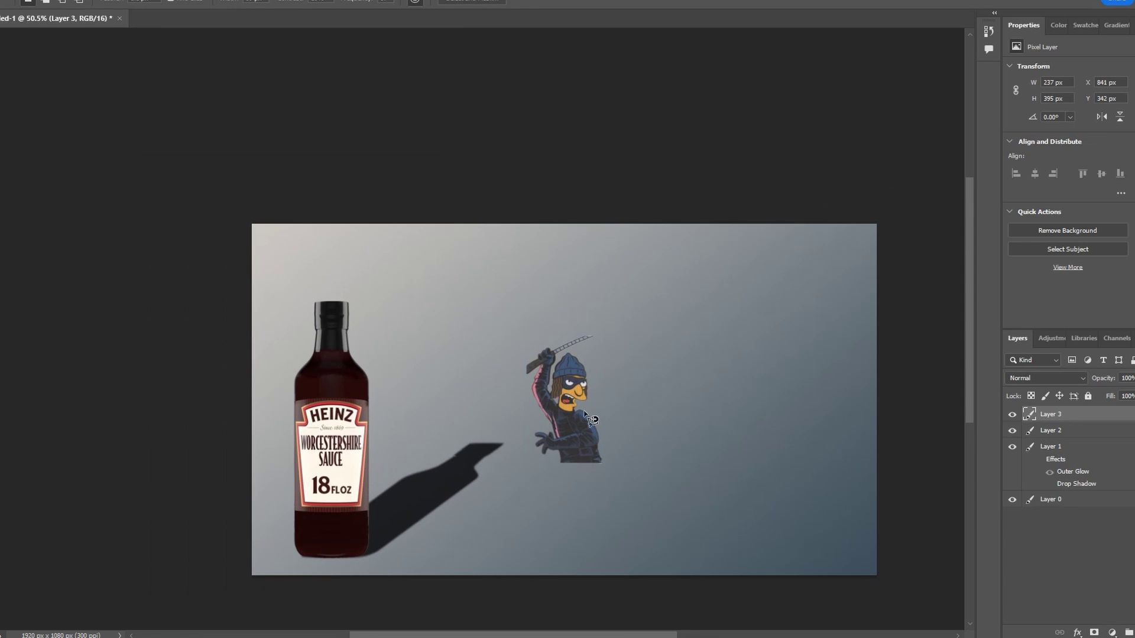
left_click_drag(488, 455, 394, 510)
left_click_drag(506, 392, 562, 279)
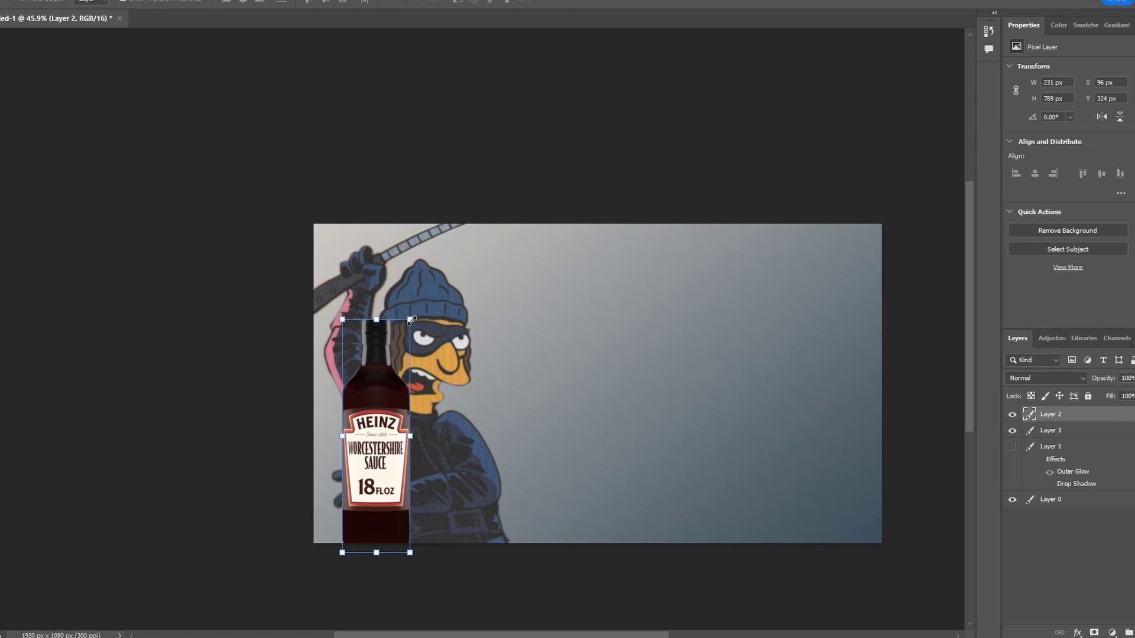
- Shrink the sauce bottle into the burglar's hand and layer the copied hand over it
left_click_drag(411, 320, 383, 417)
mouse_move(364, 488)
left_mouse_down()
mouse_move(339, 428)
mouse_move(365, 503)
left_mouse_up()
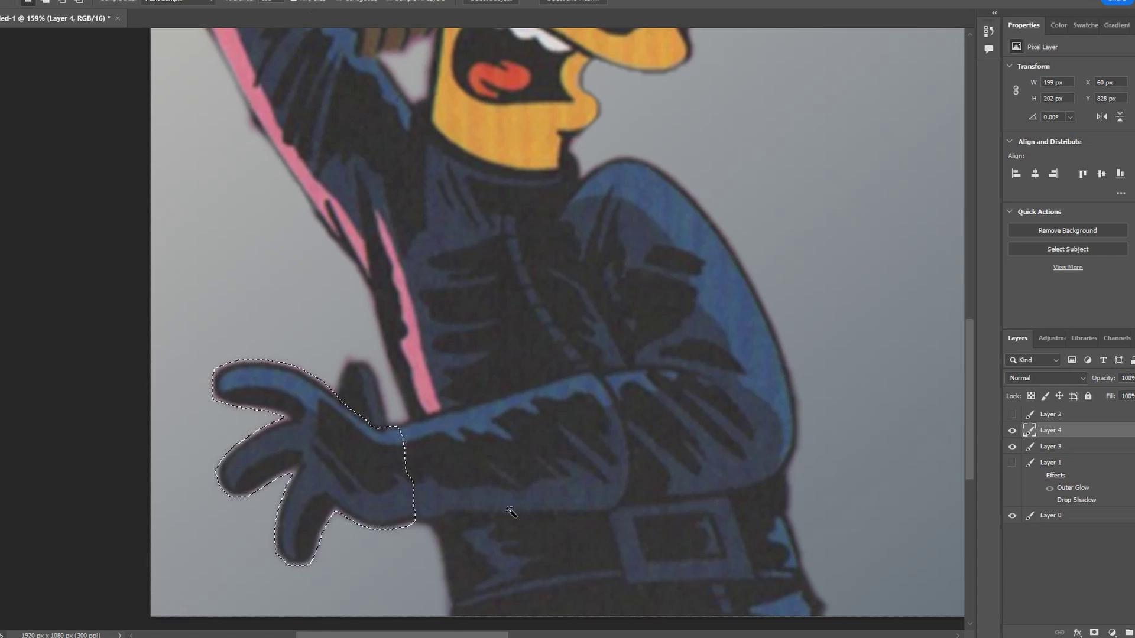
left_click(1062, 453)
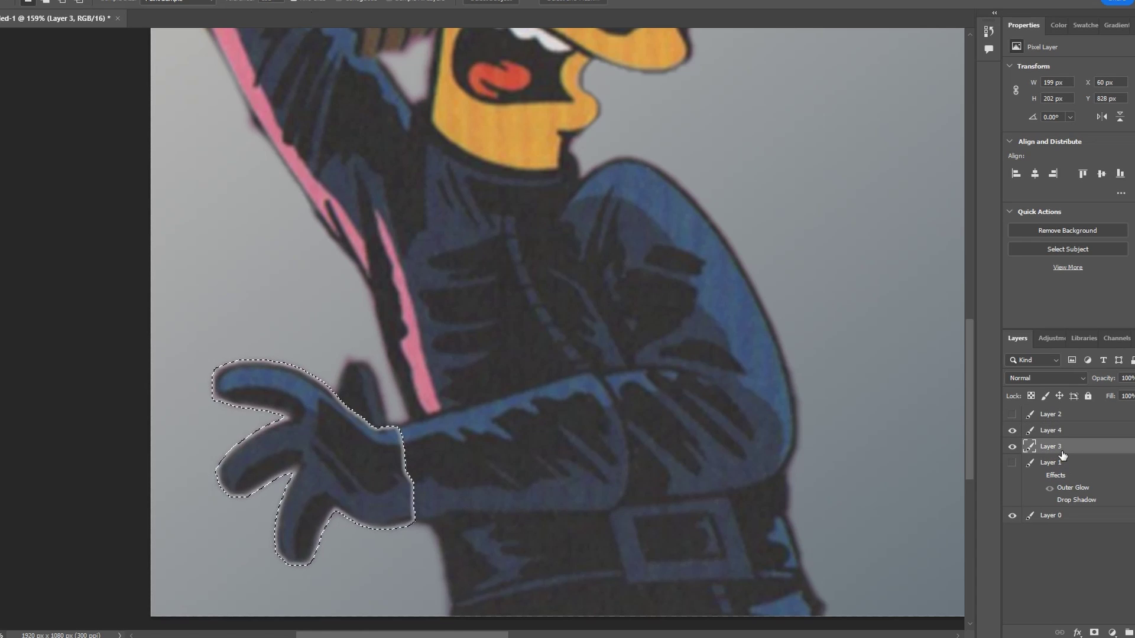
key("ctrl+d")
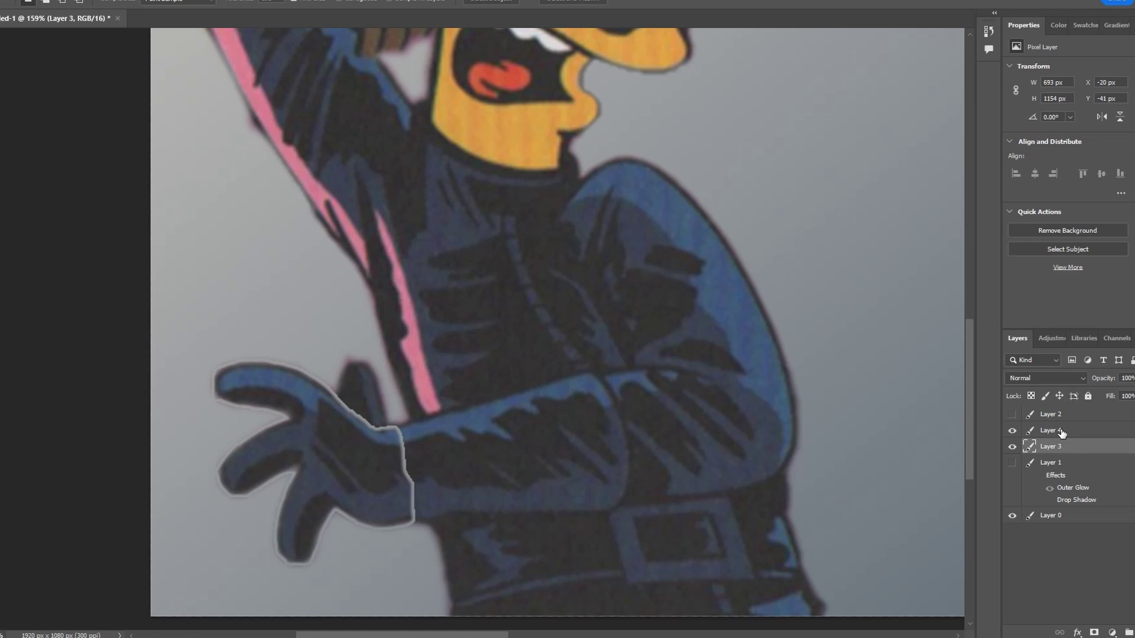
left_click(1049, 431)
key("ctrl+t")
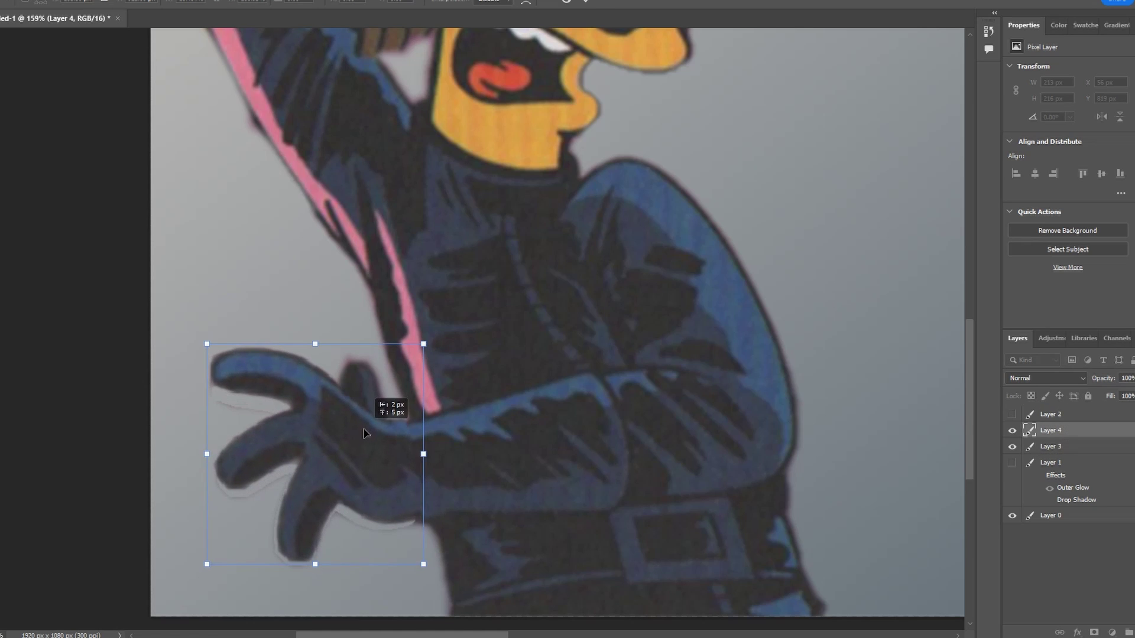
left_click_drag(388, 406, 364, 436)
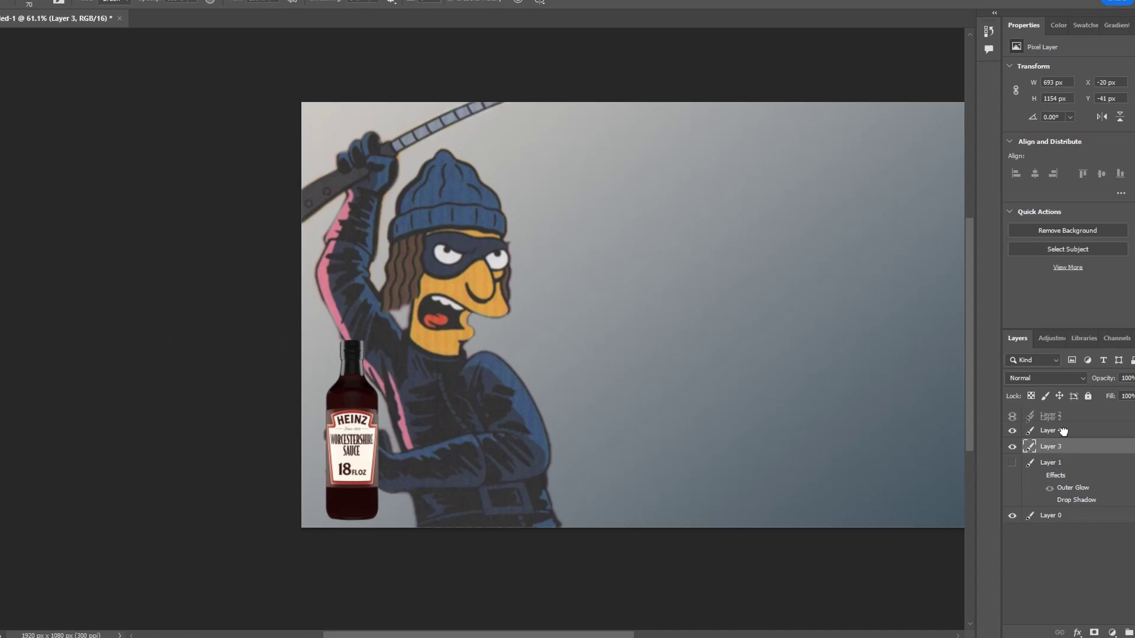
key("ctrl+[")
- Lower the burglar's lightness slightly in Hue/Saturation
scroll(472, 452, "up", 1)
scroll(471, 456, "up", 1)
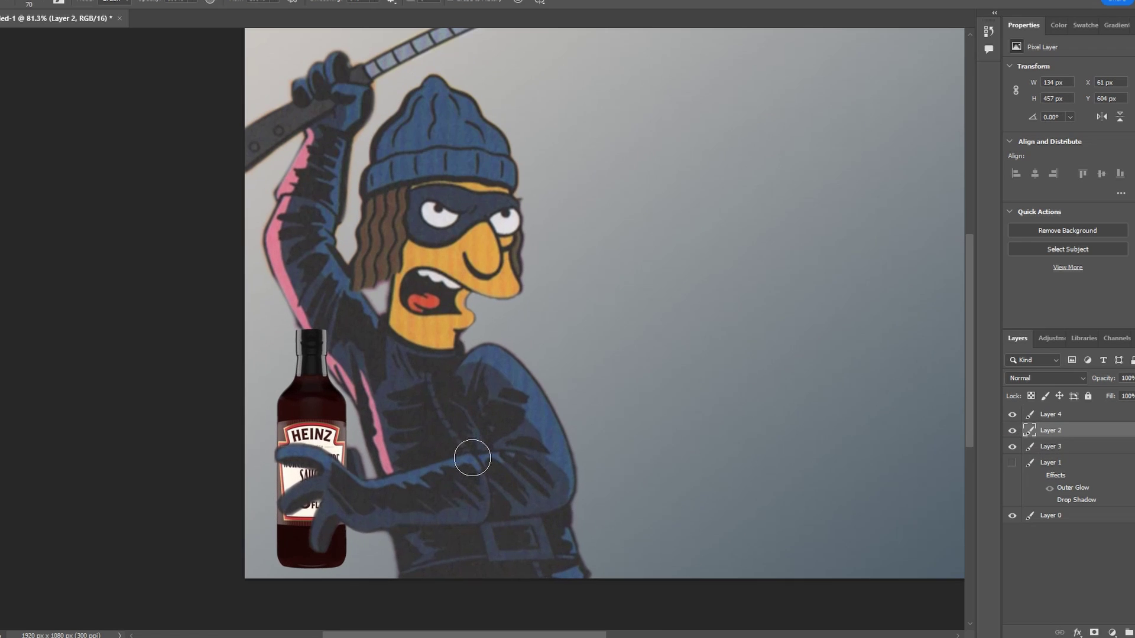
key("ctrl+t")
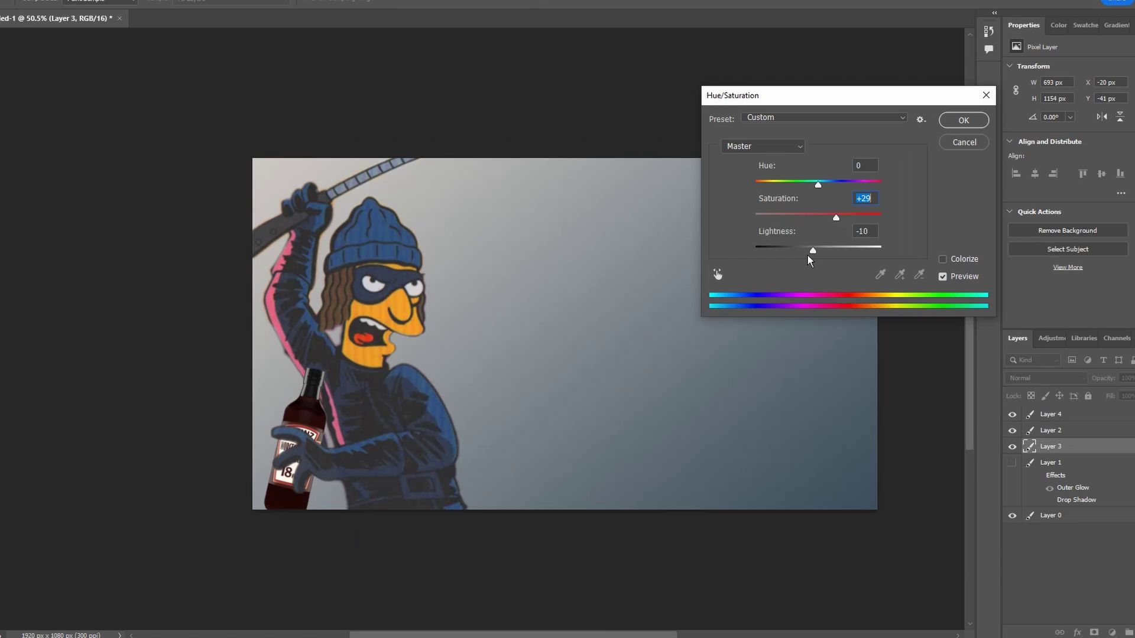
left_click_drag(809, 261, 815, 254)
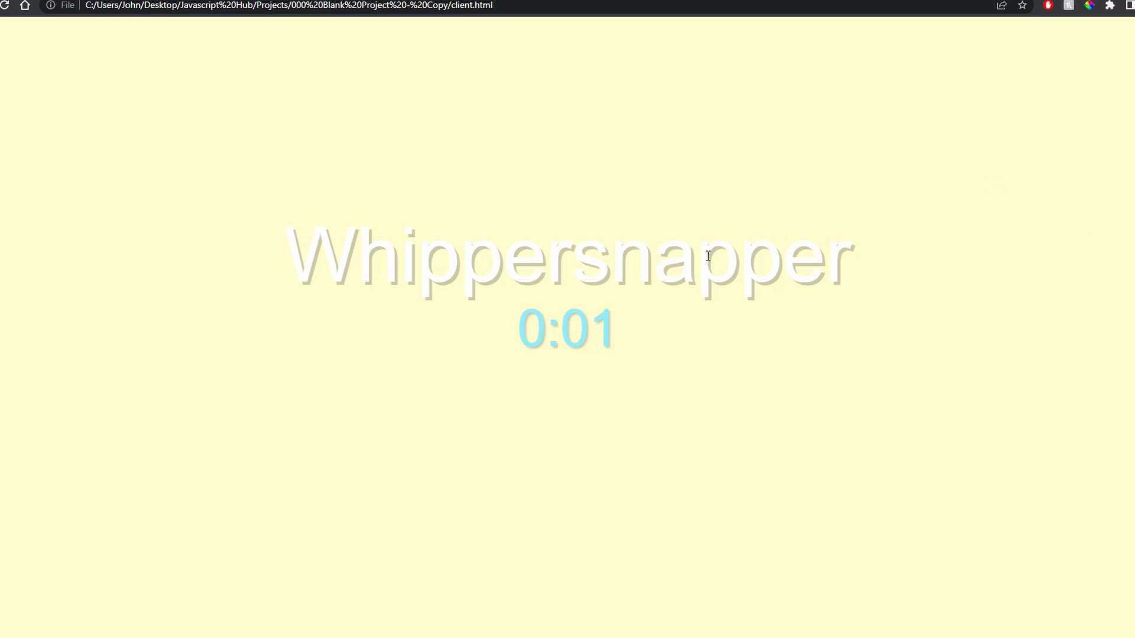
- Select the title word Kleptomaniac and open the striped thief image from the 'Kleptomaniac png' results
double_click(597, 288)
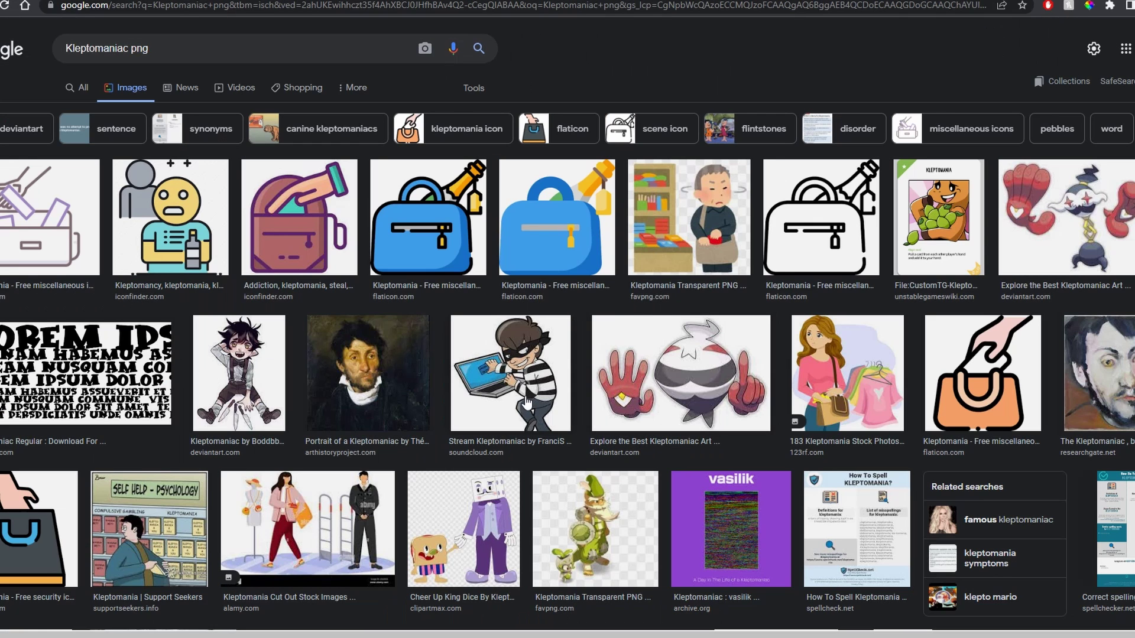
left_click(526, 404)
- Bring the striped thief into the collage, brighten around his hand and move him right
mouse_move(894, 319)
left_mouse_down()
mouse_move(349, 630)
mouse_move(260, 629)
left_mouse_up()
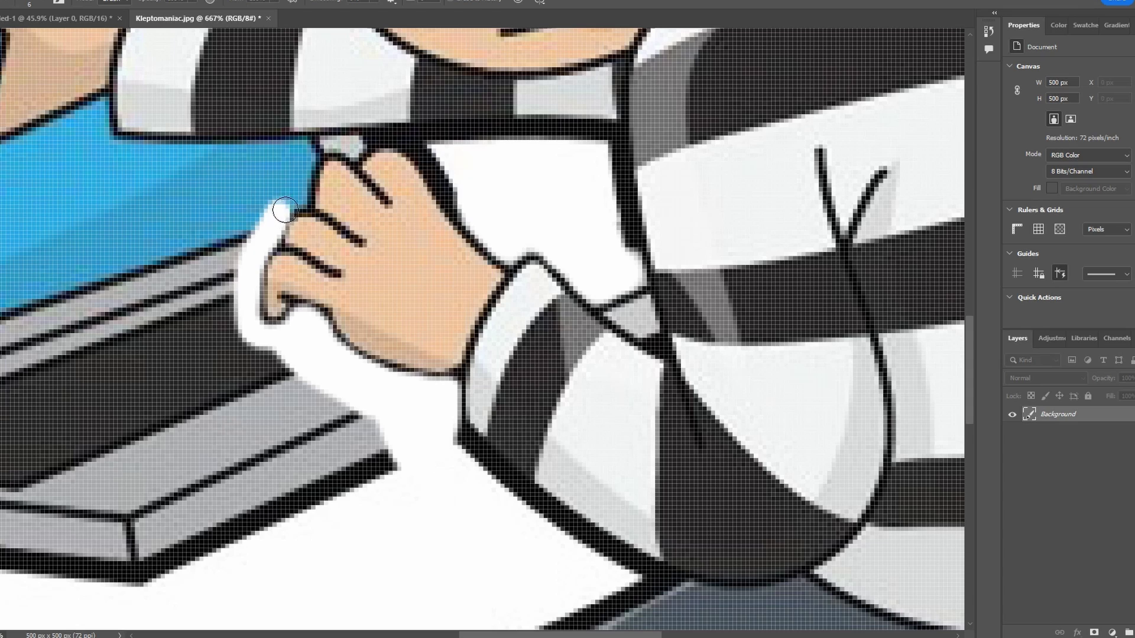
mouse_move(278, 215)
left_mouse_down()
mouse_move(296, 196)
mouse_move(299, 205)
left_mouse_up()
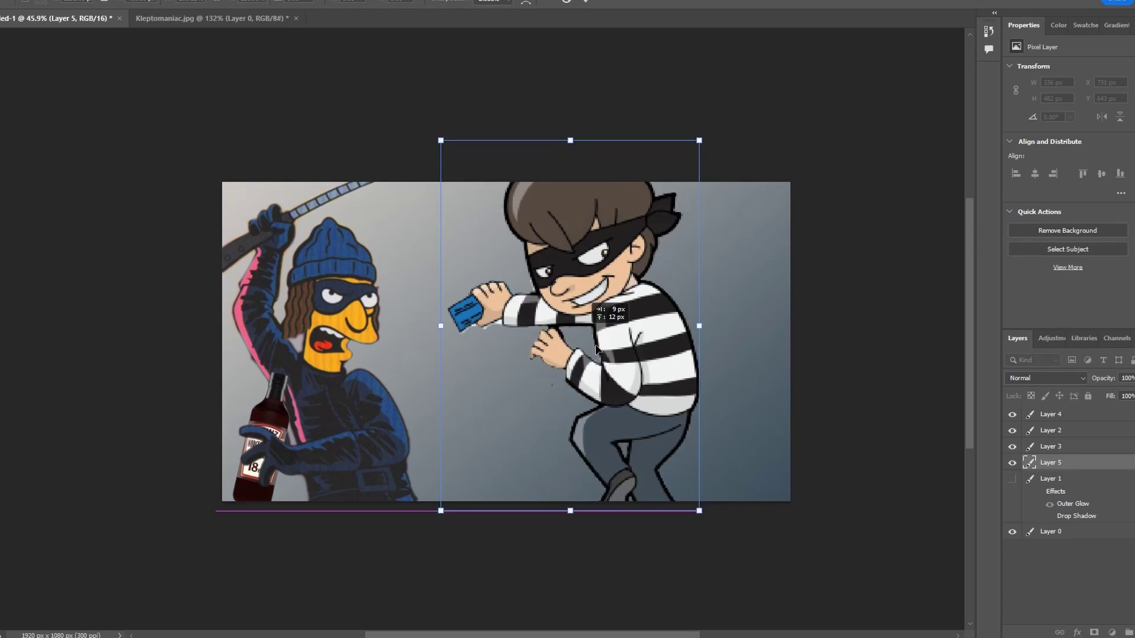
left_click_drag(583, 336, 644, 403)
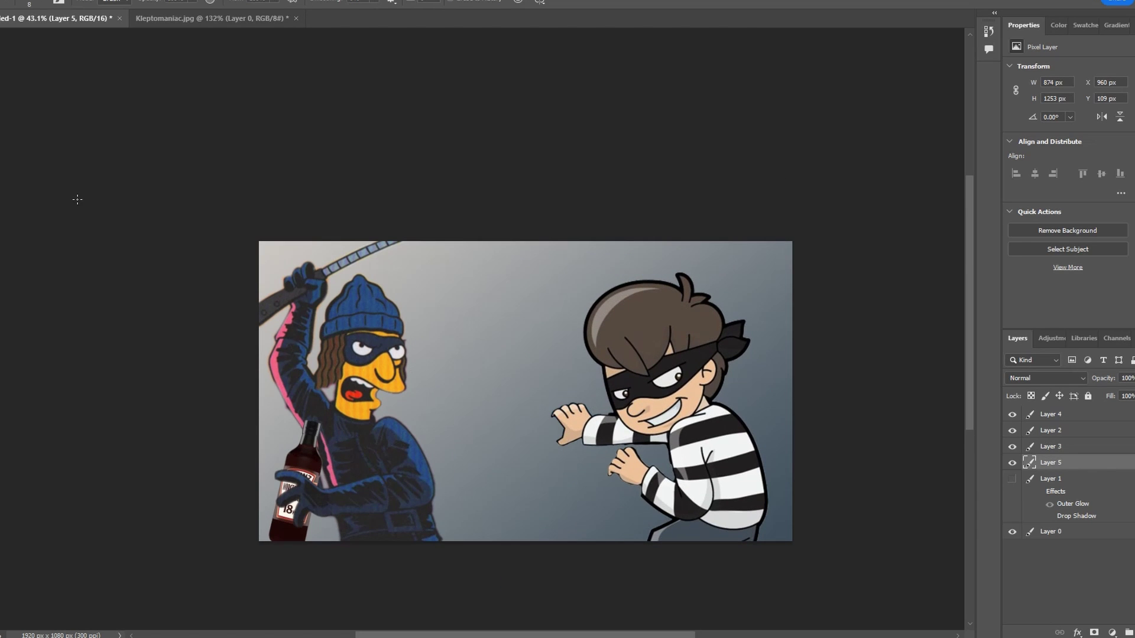
- Clone the thief's right pupil into his empty left eye with the Clone Stamp
key("ctrl+t")
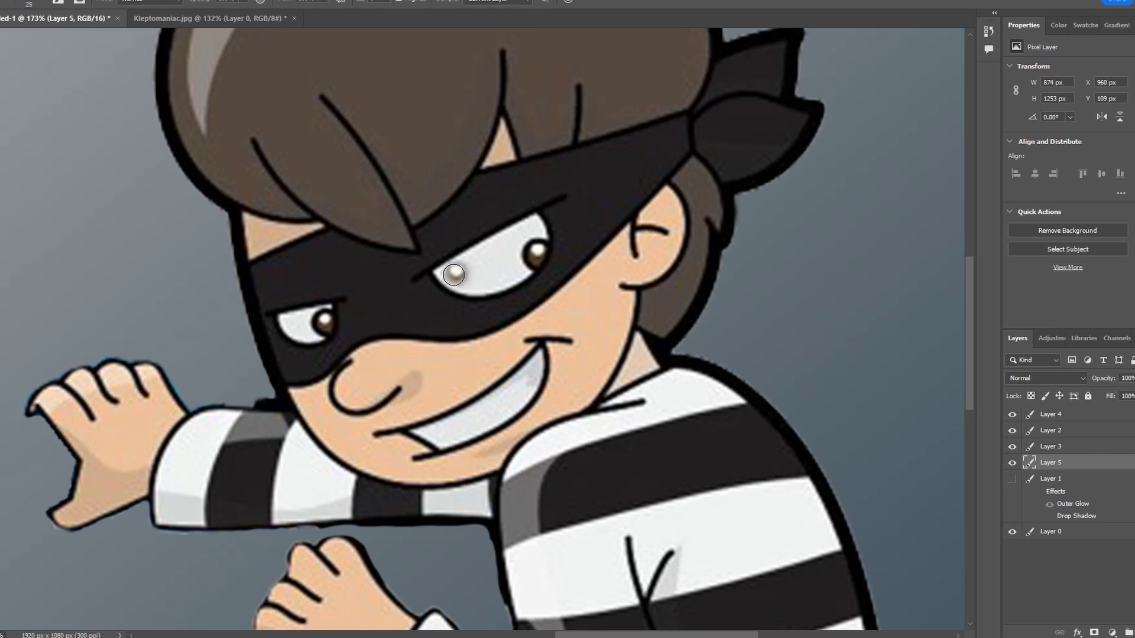
left_click_drag(453, 276, 473, 275)
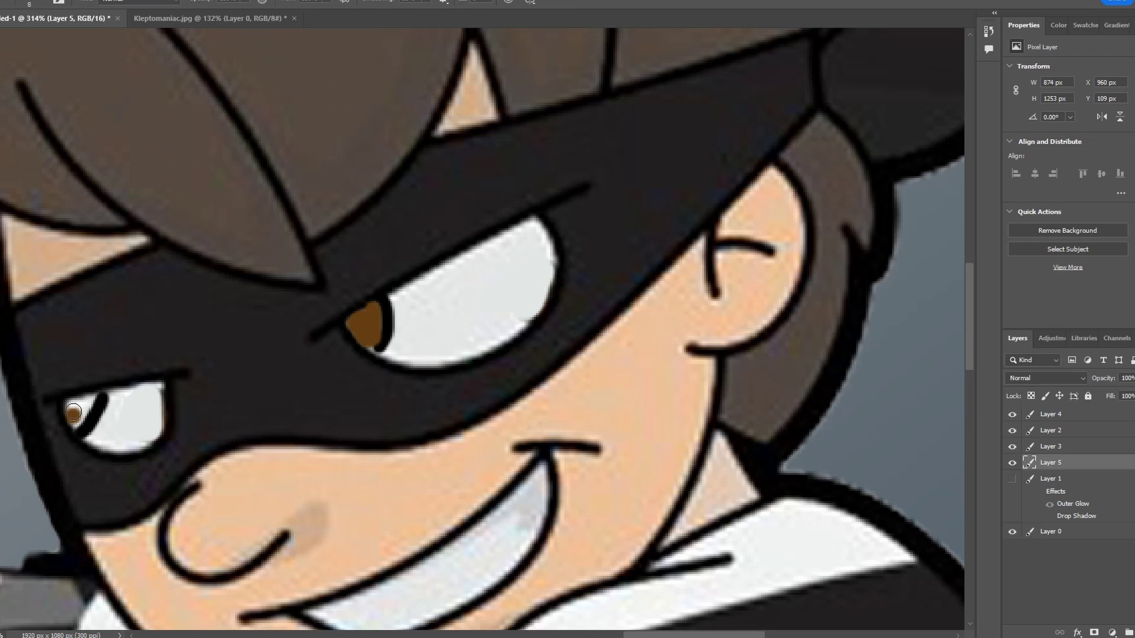
mouse_move(74, 413)
left_mouse_down()
mouse_move(83, 408)
mouse_move(80, 426)
mouse_move(92, 403)
left_mouse_up()
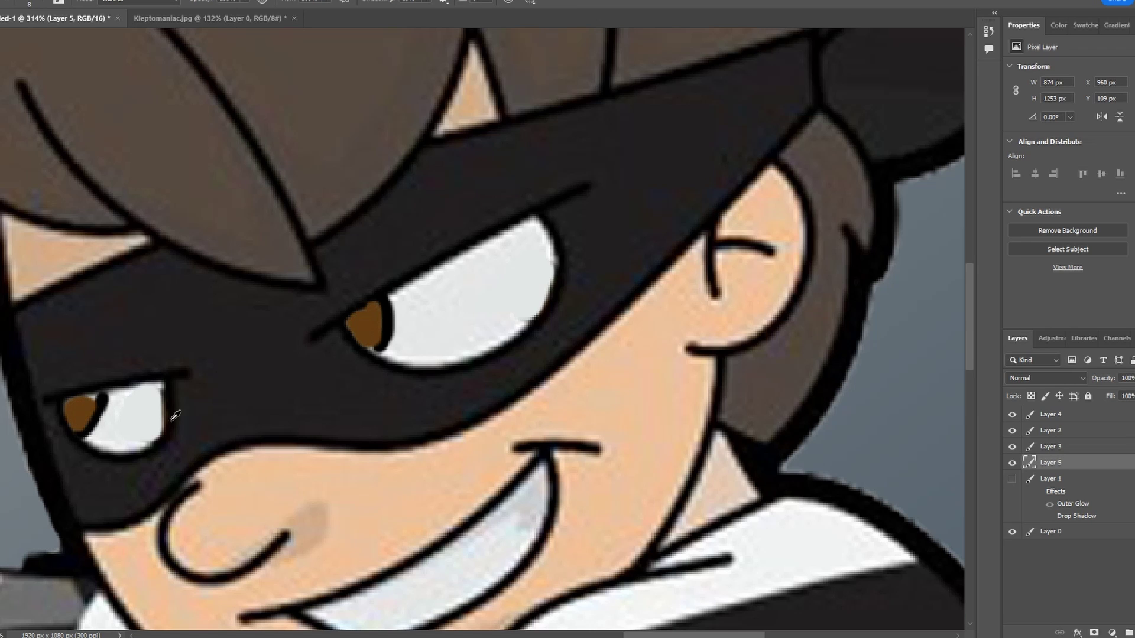
scroll(347, 433, "down", 6)
scroll(347, 433, "down", 3)
left_click_drag(480, 636, 375, 613)
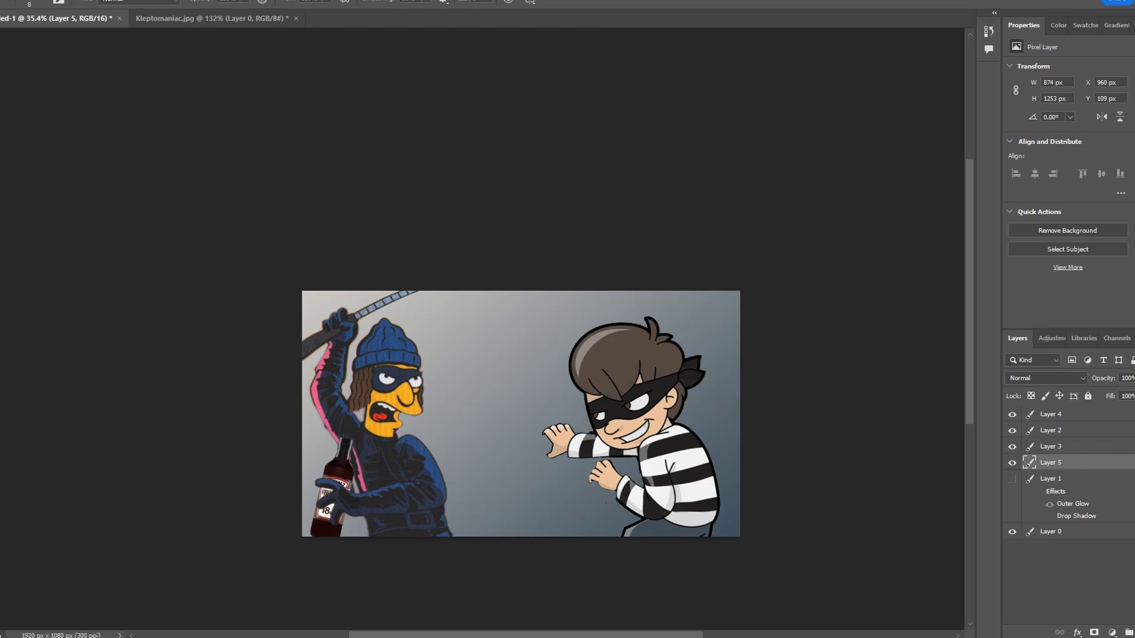
- With the Move tool active, go to Image > Adjustments for the thief's Brightness/Contrast
key("v")
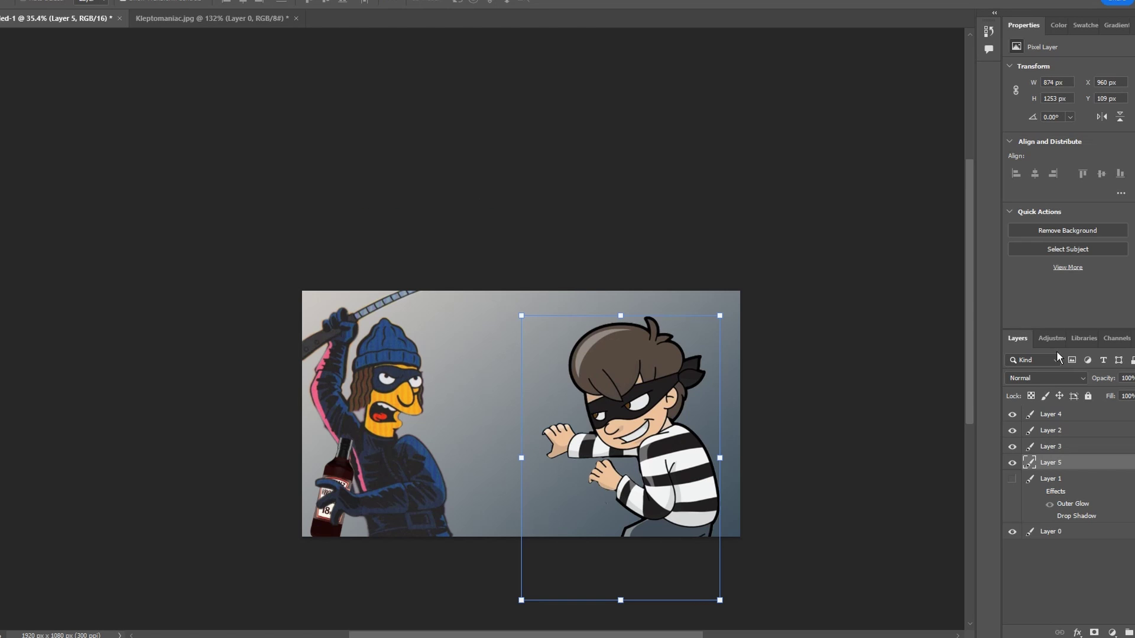
left_click(35, 0)
mouse_move(71, 12)
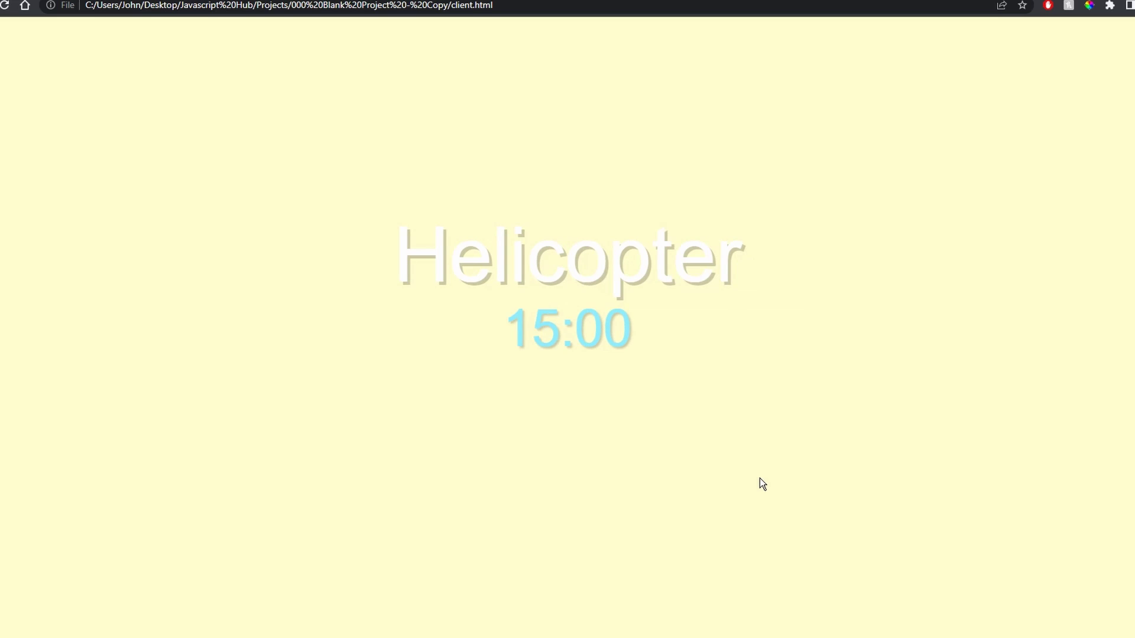
- Search 'Helicopter png' and drag the black police helicopter into the collage between the robbers
double_click(622, 225)
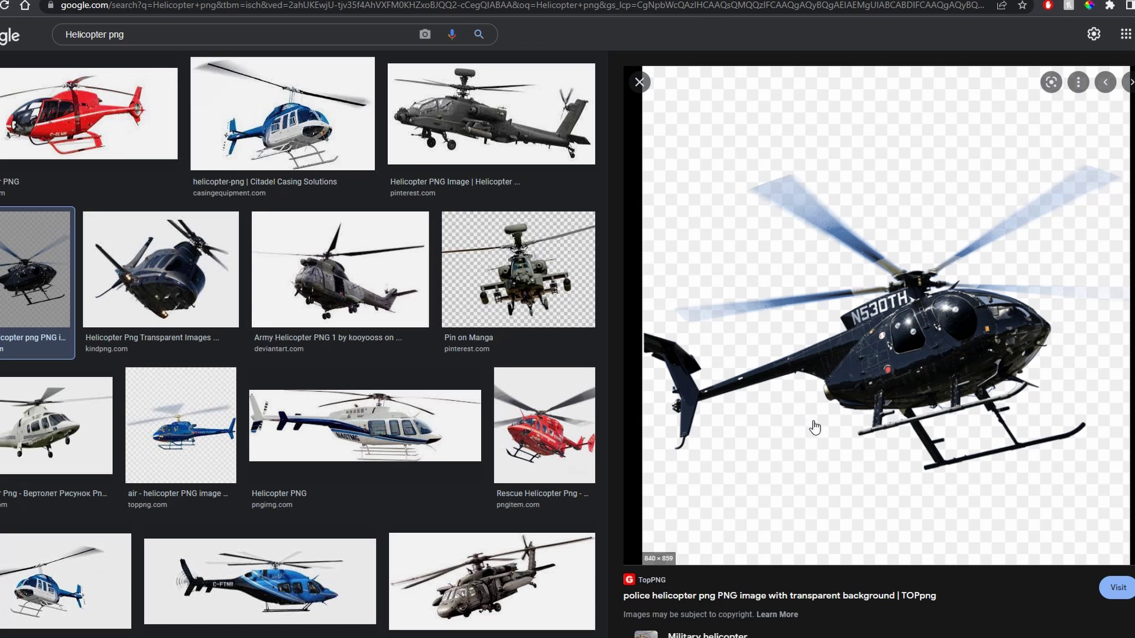
left_click_drag(816, 431, 290, 626)
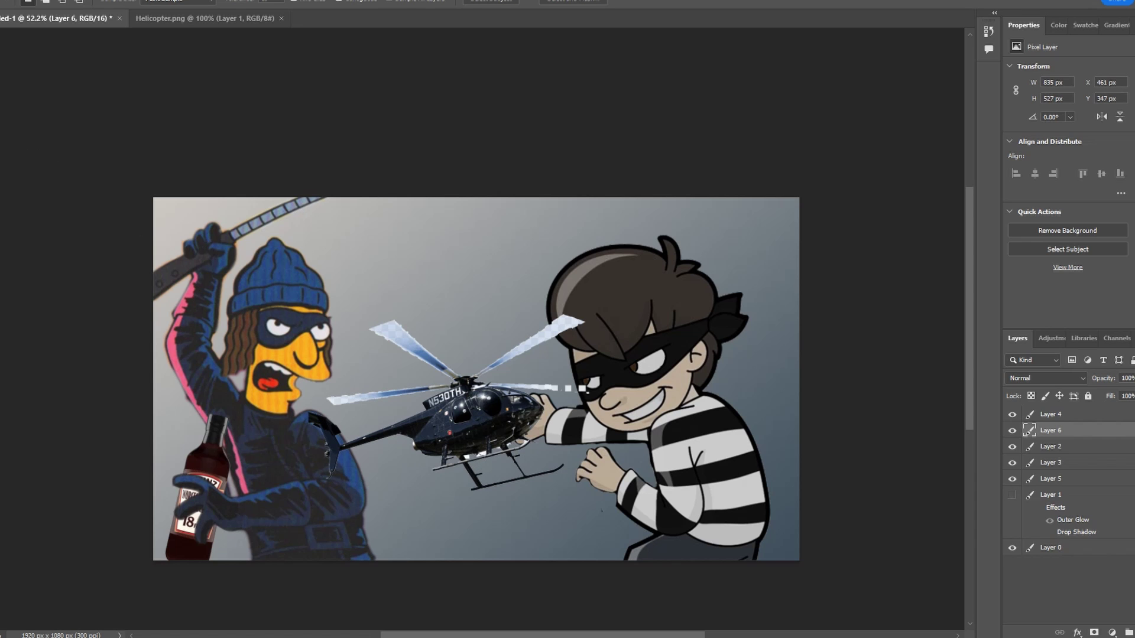
- Scale the helicopter up to about 1462 px wide with Free Transform
key("m")
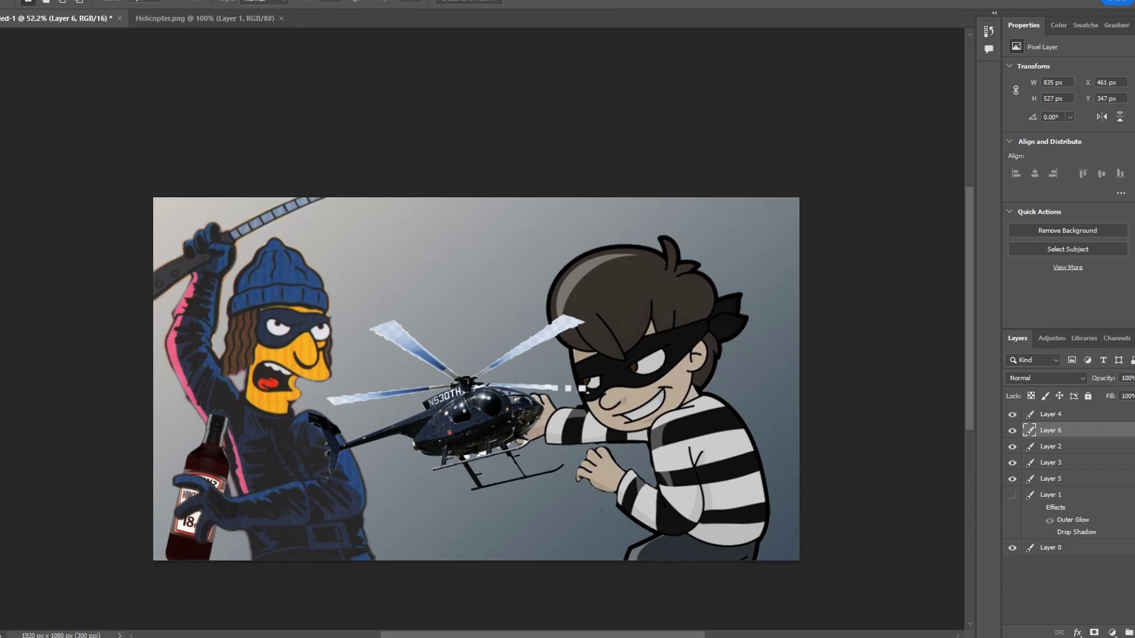
key("ctrl+t")
left_click_drag(588, 314, 837, 26)
scroll(650, 372, "up", 5)
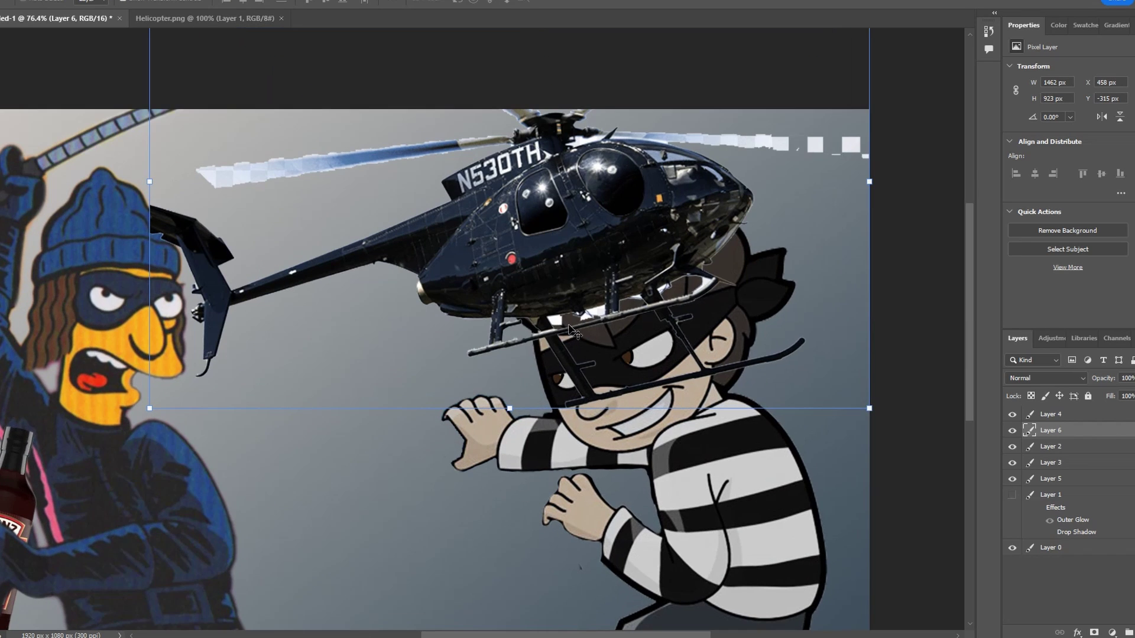
key("Return")
- Select the stray patch below the helicopter, then move the helicopter up along the top edge
key("w")
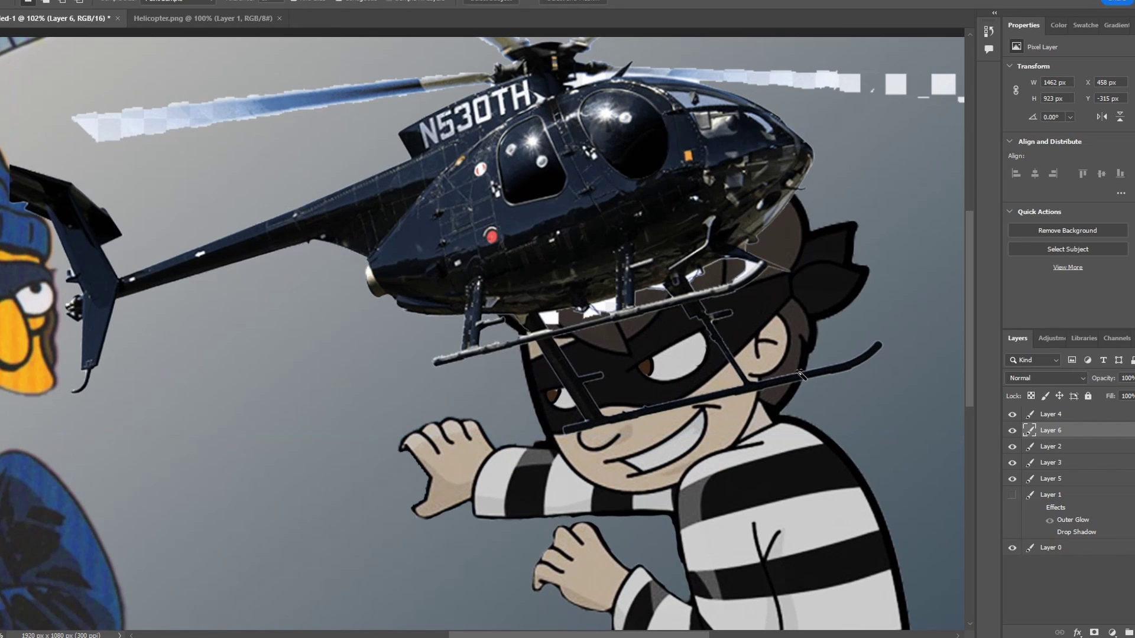
left_click(591, 313)
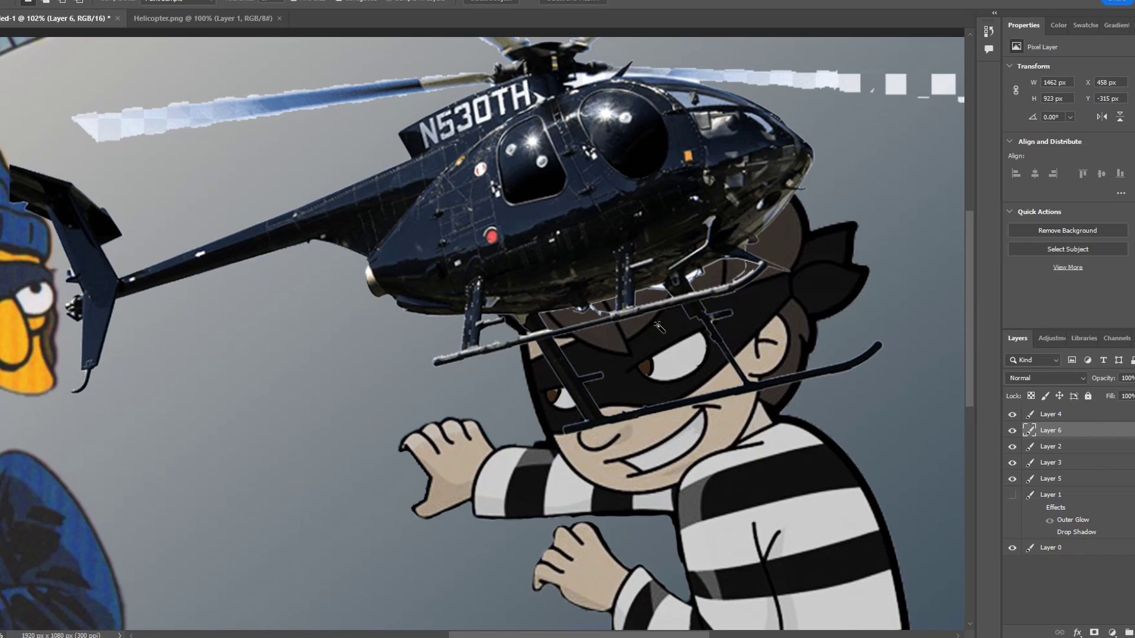
scroll(640, 358, "down", 3)
scroll(640, 358, "down", 2)
scroll(6, 152, "up", 3)
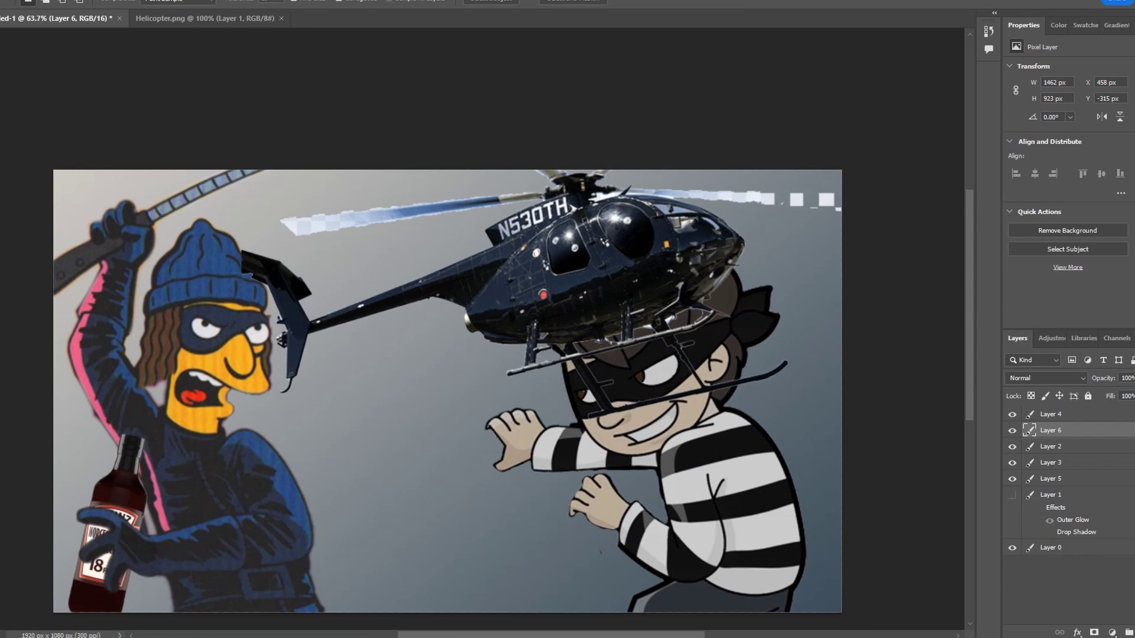
key("v")
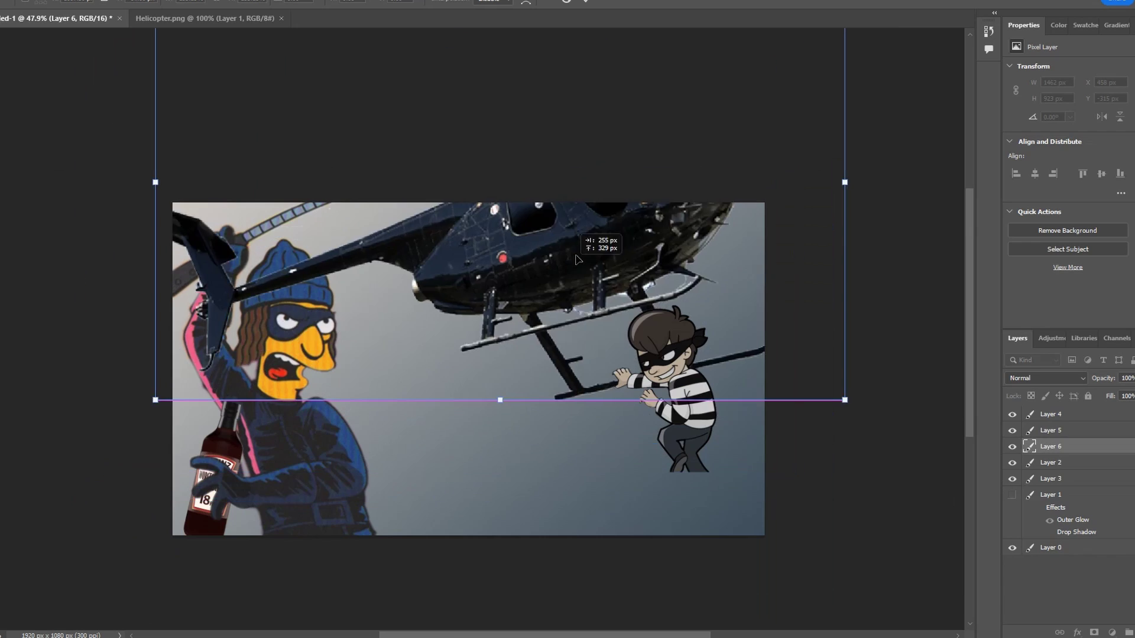
mouse_move(574, 262)
left_mouse_down()
mouse_move(612, 252)
mouse_move(589, 264)
left_mouse_up()
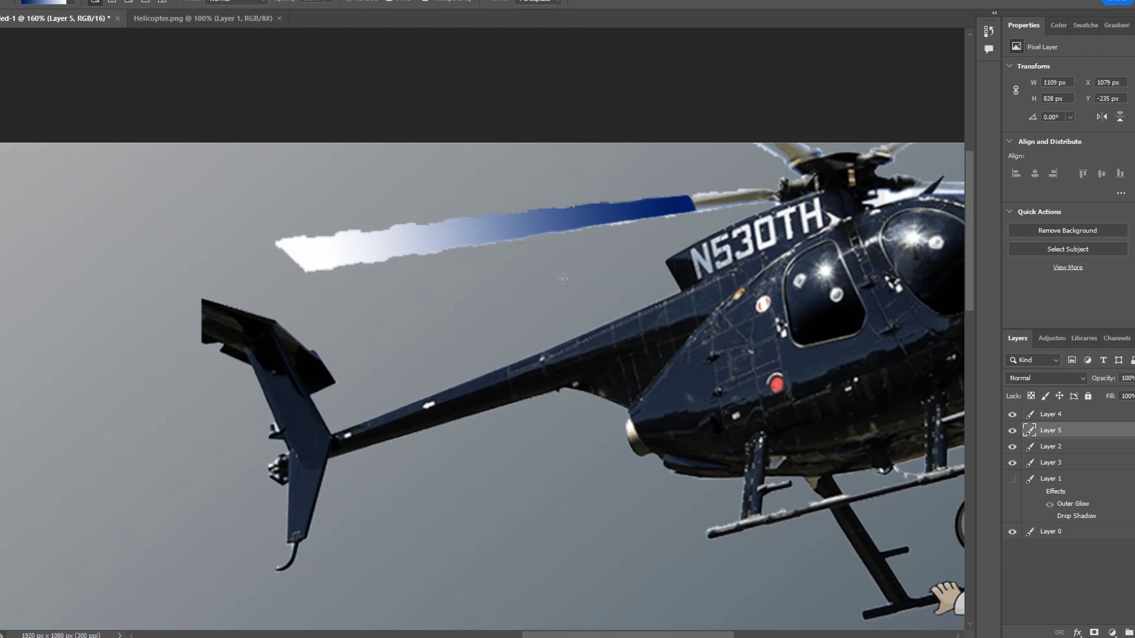
- Fit the collage in view and nudge the helicopter slightly right and up
key("ctrl+0")
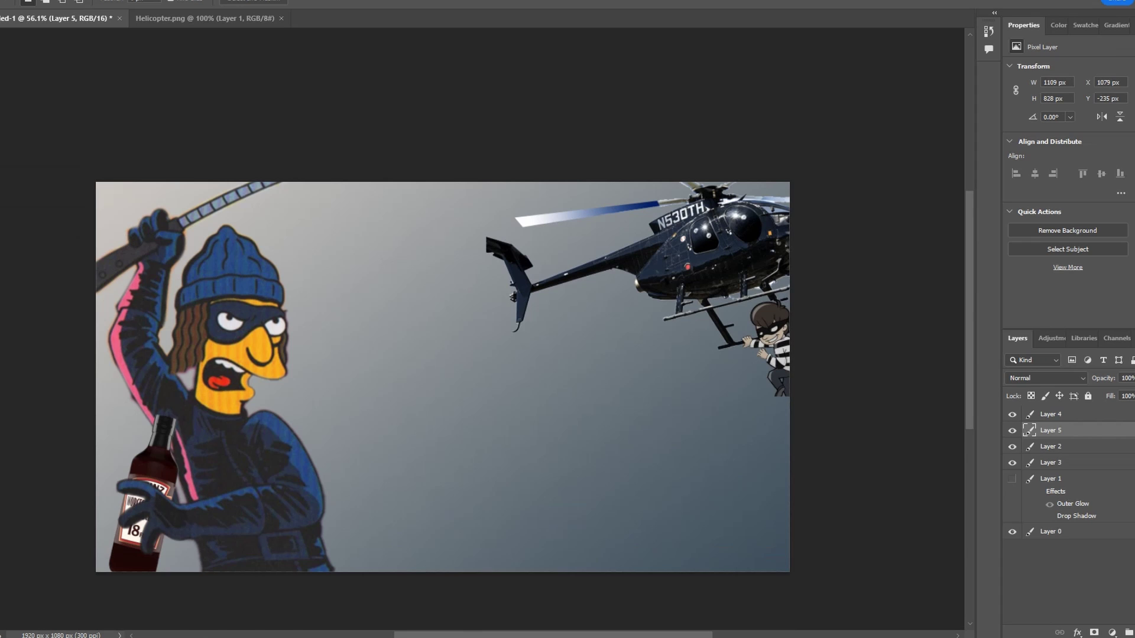
key("v")
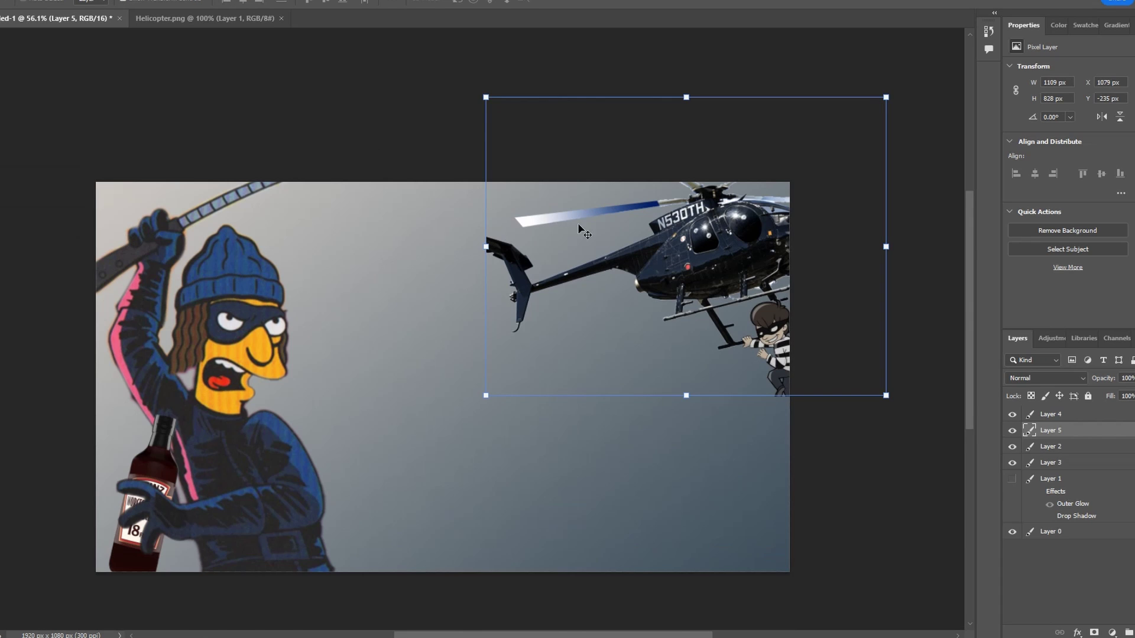
left_click_drag(722, 258, 722, 252)
- Brush over the thief's shoe outline to fill it out, adding a small dab
scroll(774, 378, "up", 10)
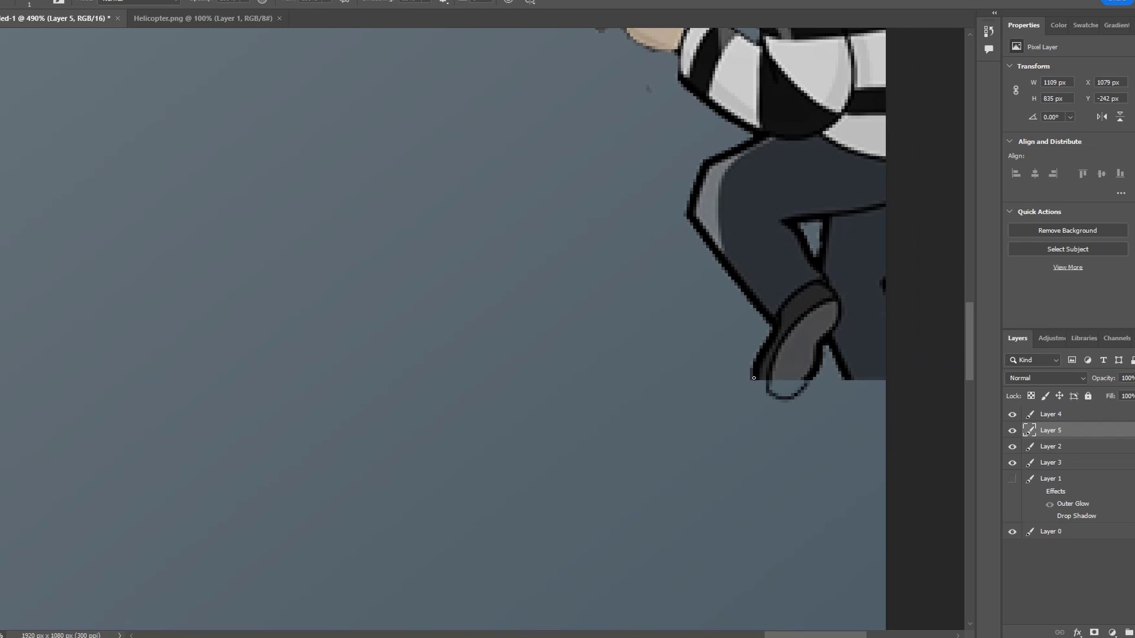
left_click_drag(814, 381, 805, 374)
left_click(761, 379)
scroll(835, 431, "down", 8)
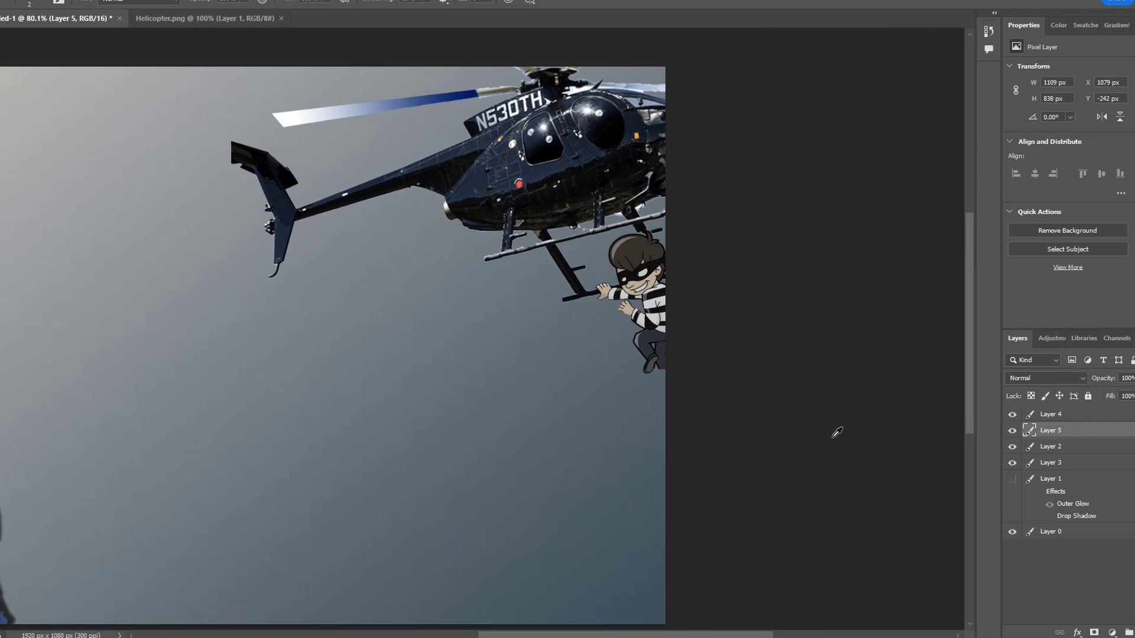
scroll(805, 421, "up", 5)
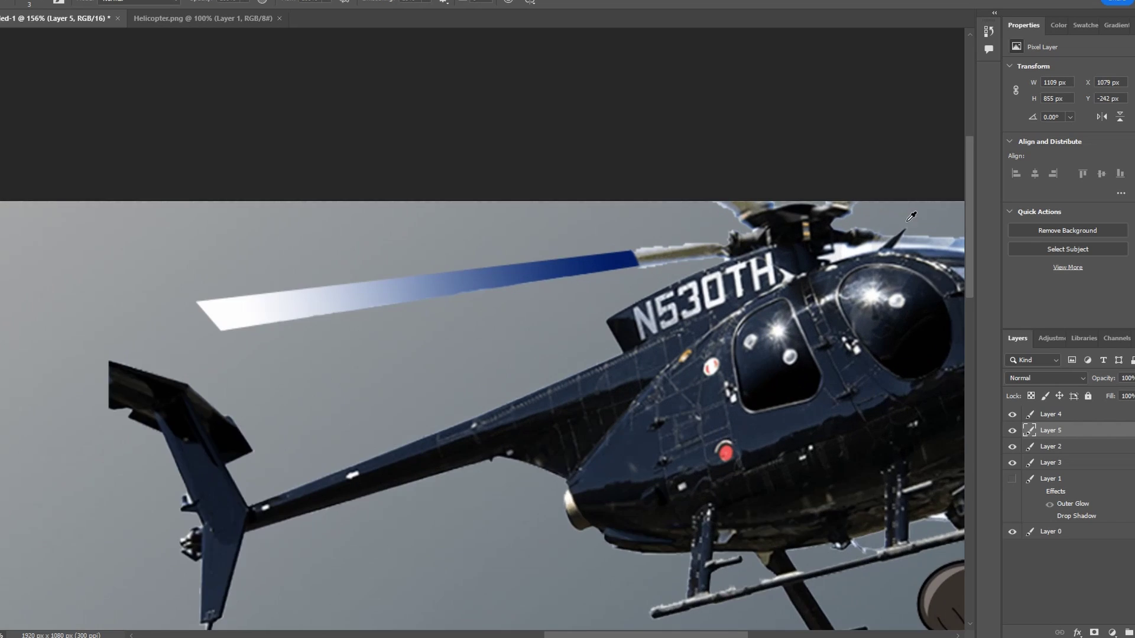
scroll(482, 402, "up", 2)
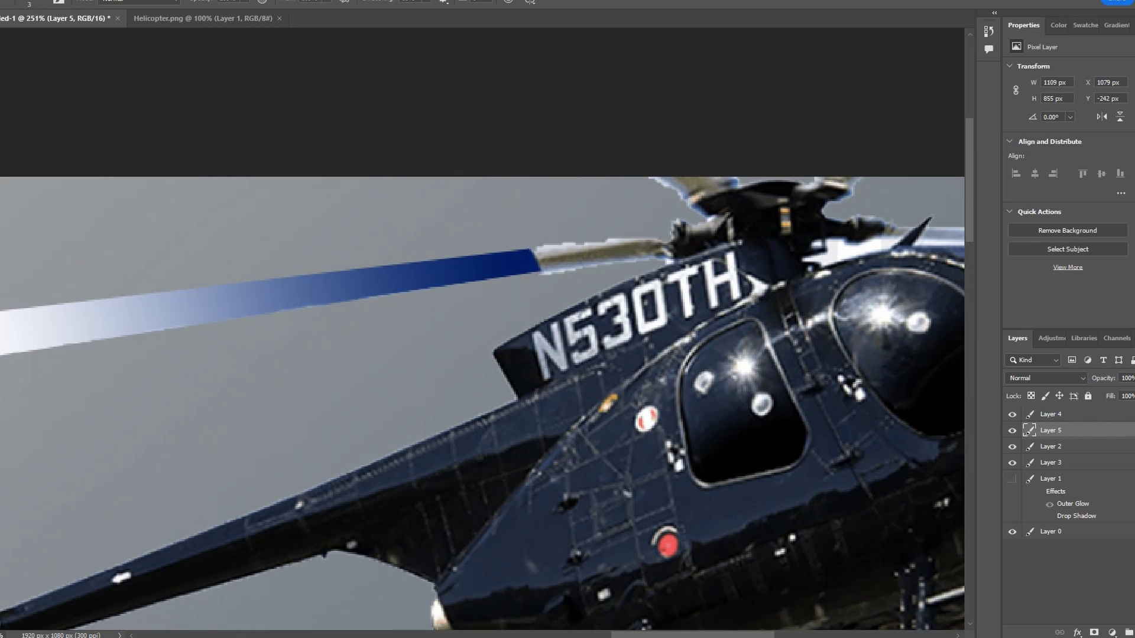
scroll(702, 637, "right", 3)
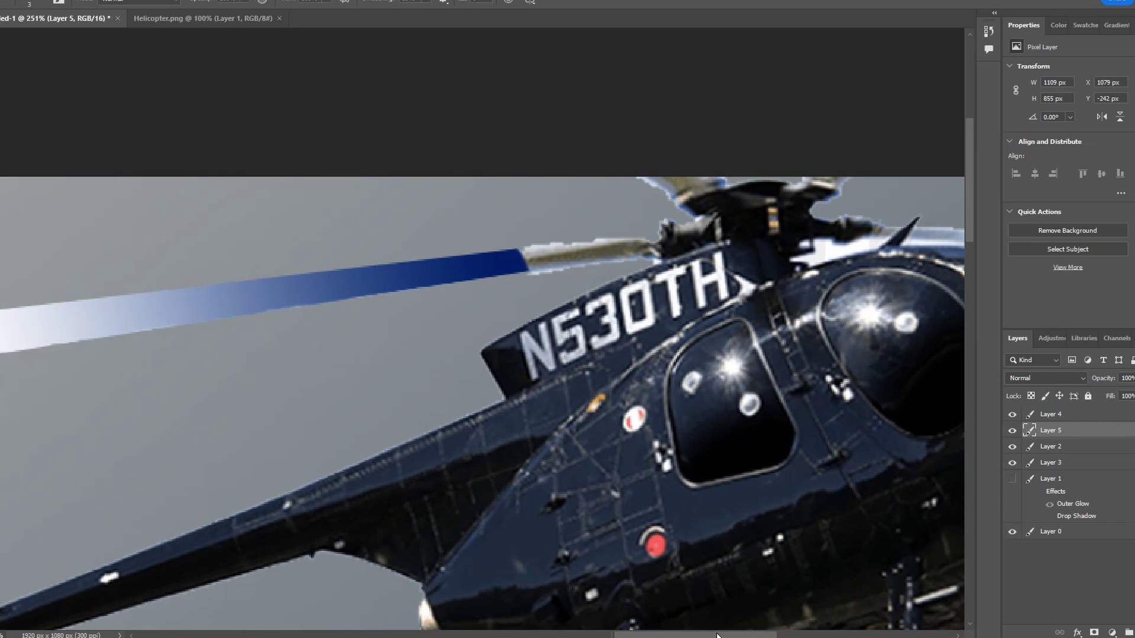
key("alt+Tab")
key("alt+Tab")
scroll(663, 637, "right", 3)
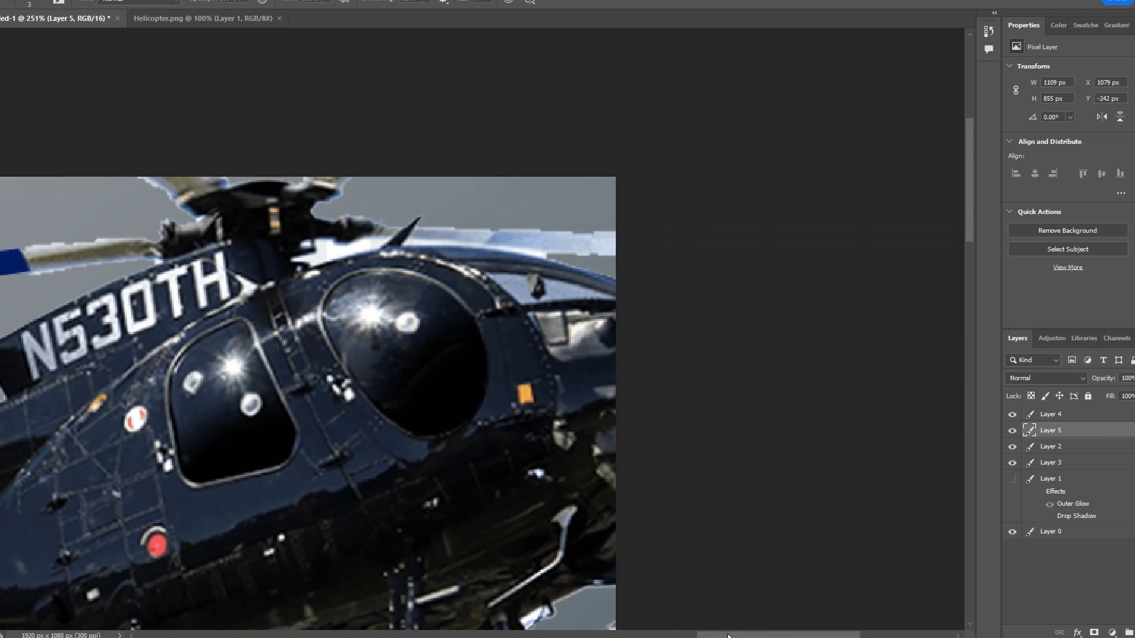
scroll(532, 157, "up", 2)
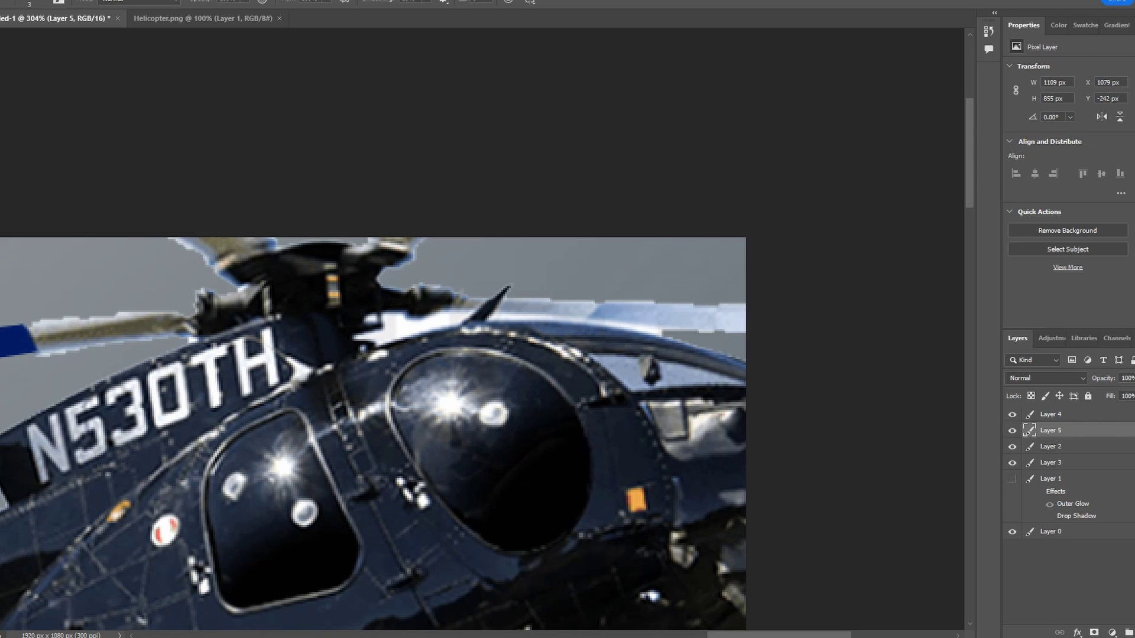
scroll(945, 297, "up", 2)
- Draw a polygonal lasso selection around the helicopter's left rotor blade, past the canvas edge
key("l")
left_click(509, 296)
left_click(932, 302)
left_click(920, 342)
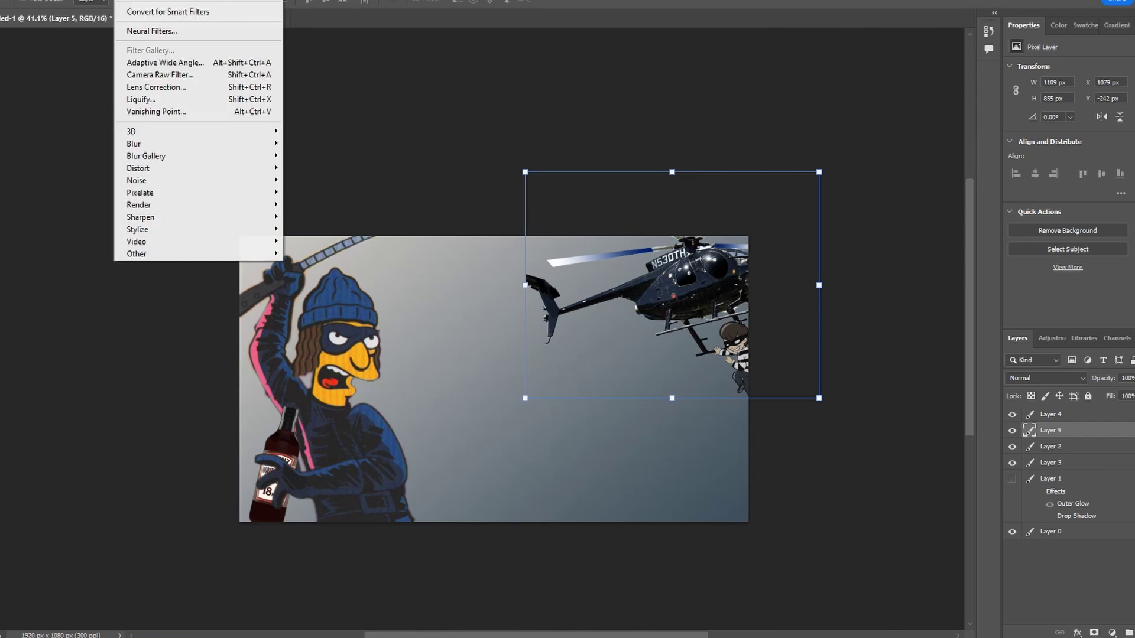
key("Escape")
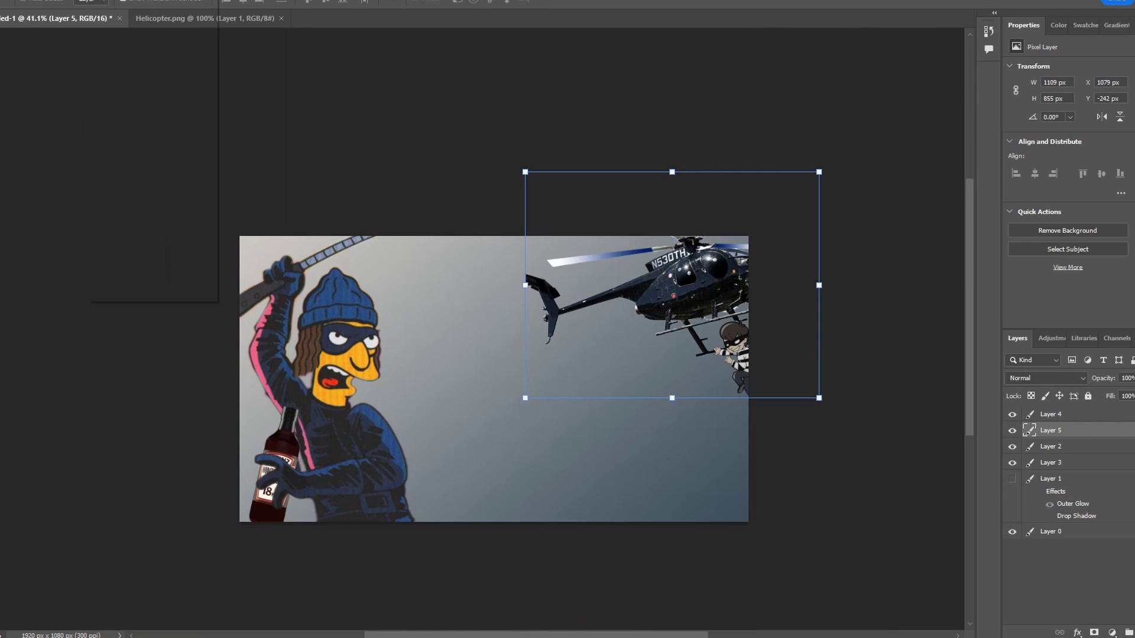
left_click(126, 0)
- Apply a 2.6 px Gaussian Blur to the helicopter and thief, then browse the Filter menu again
mouse_move(158, 145)
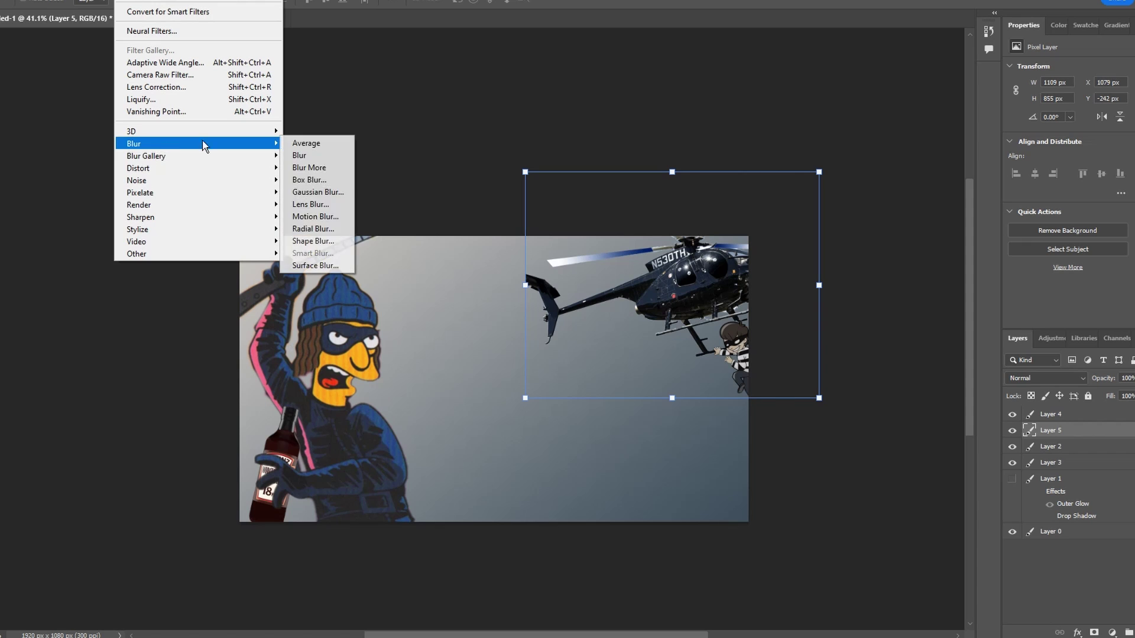
left_click(318, 192)
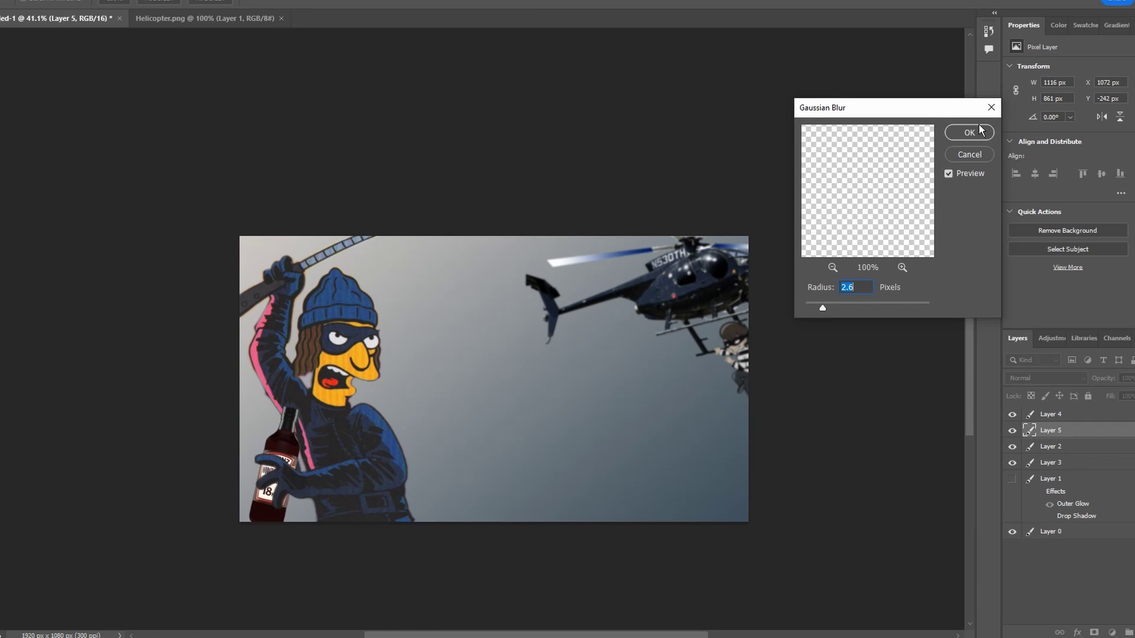
left_click(969, 132)
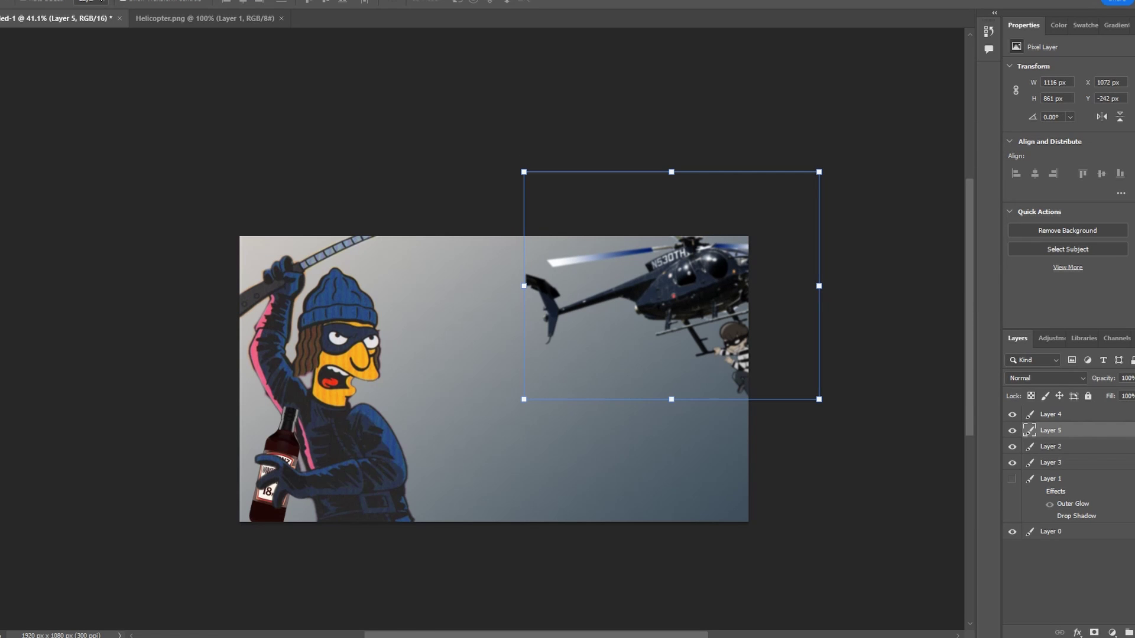
left_click(131, 1)
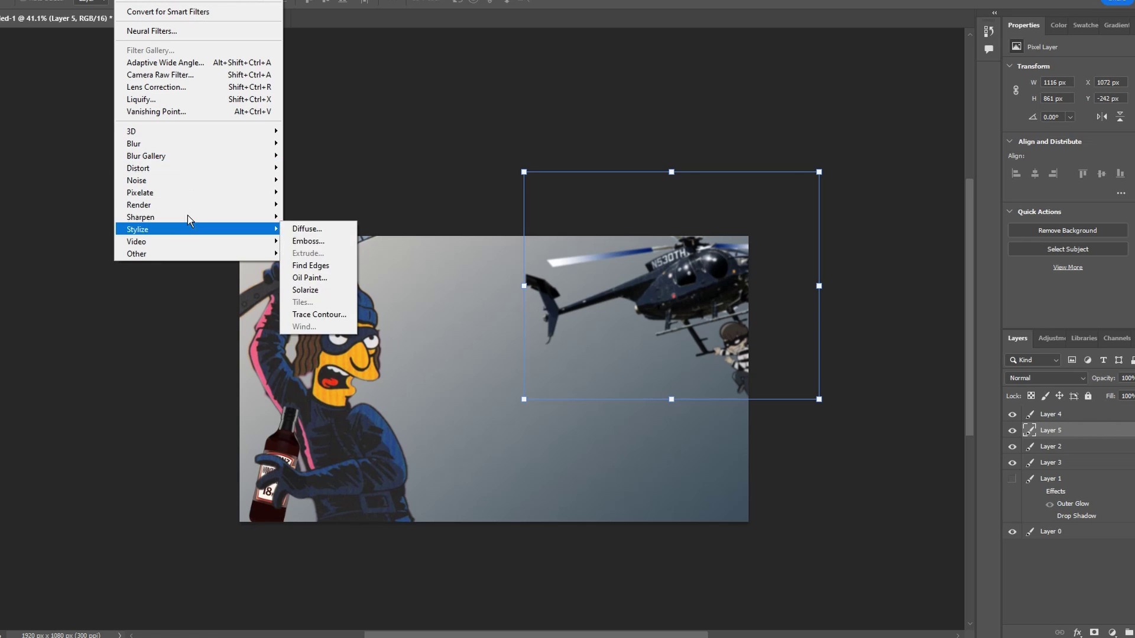
mouse_move(181, 195)
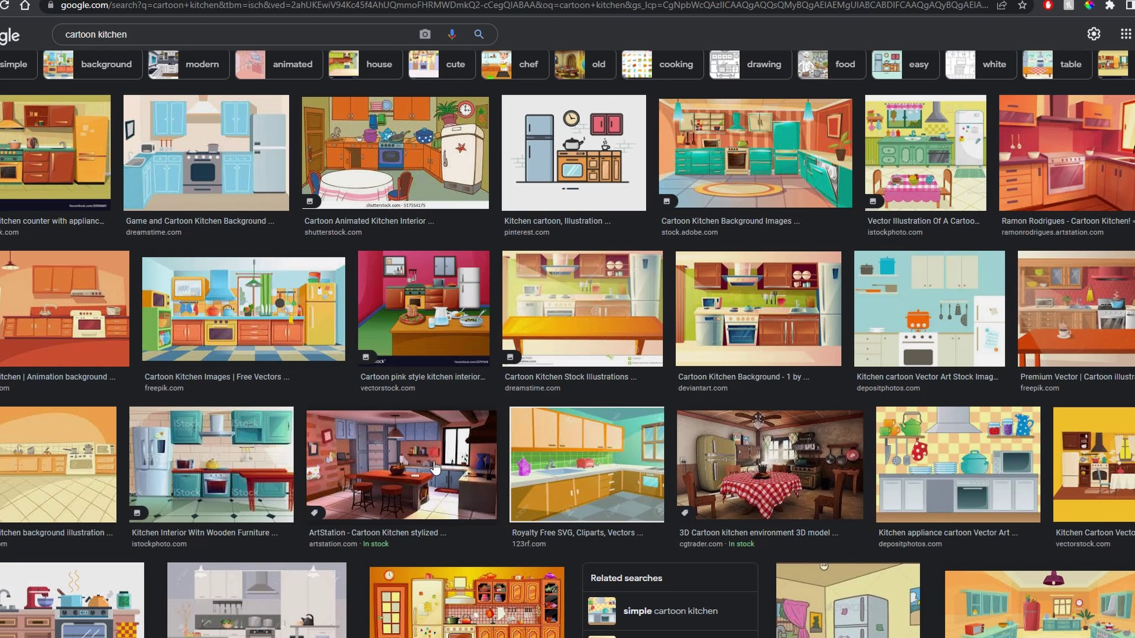
- Open the large preview of the ArtStation 'Cartoon Kitchen stylized' image
left_click(466, 451)
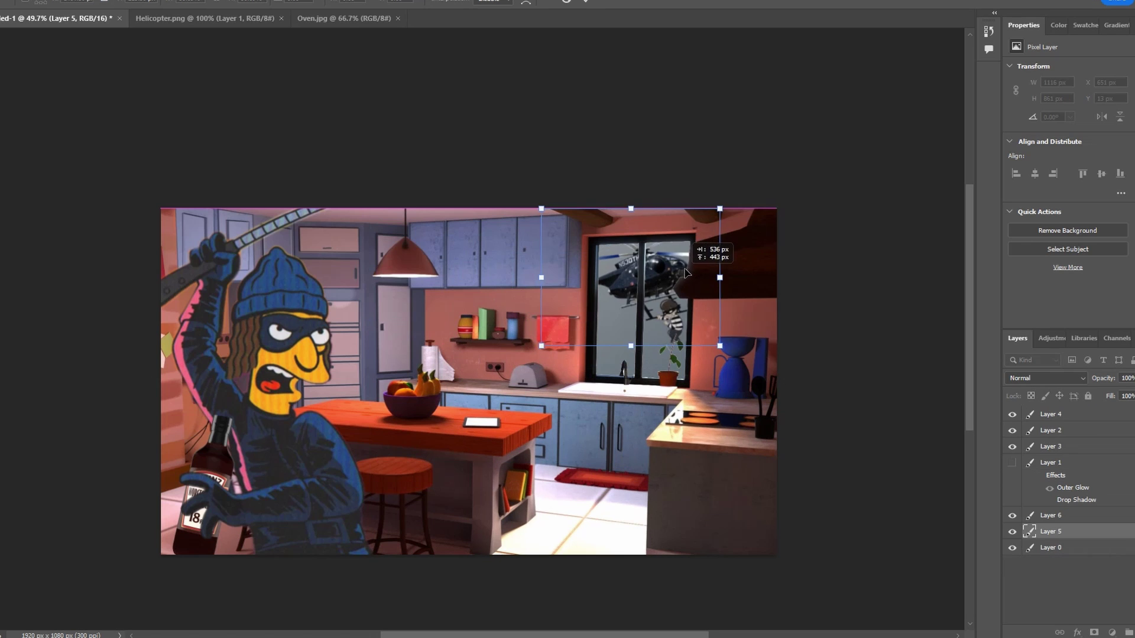
- Nudge the helicopter into the kitchen window and select the Layer 0 kitchen background
mouse_move(685, 269)
left_mouse_down()
mouse_move(695, 275)
mouse_move(686, 271)
left_mouse_up()
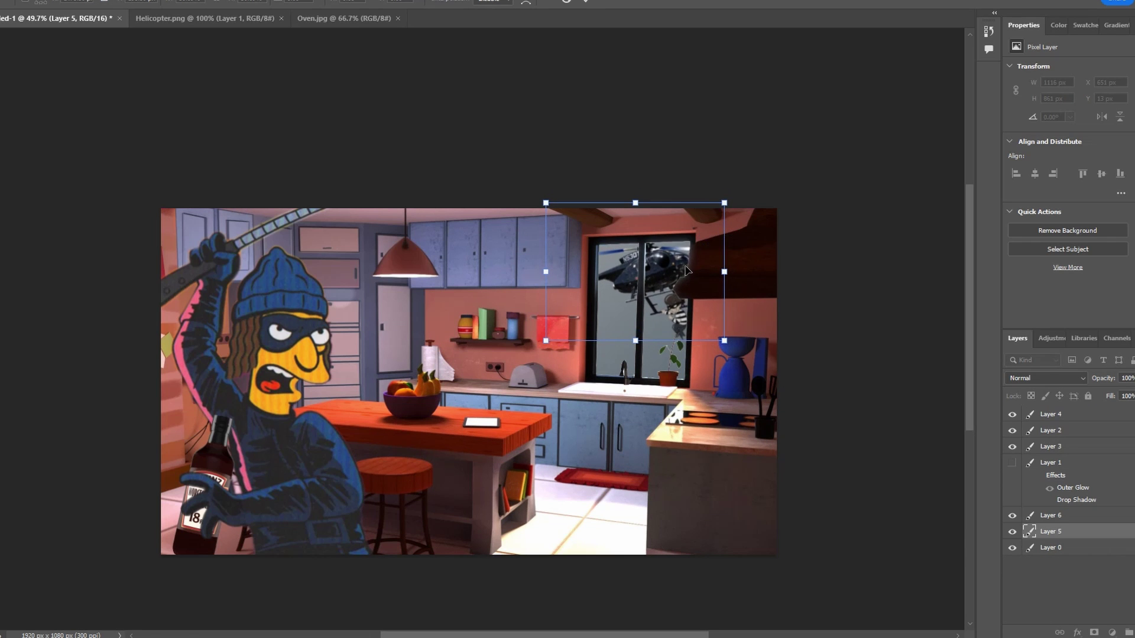
left_click(1084, 545)
scroll(547, 470, "down", 2)
scroll(547, 470, "up", 3)
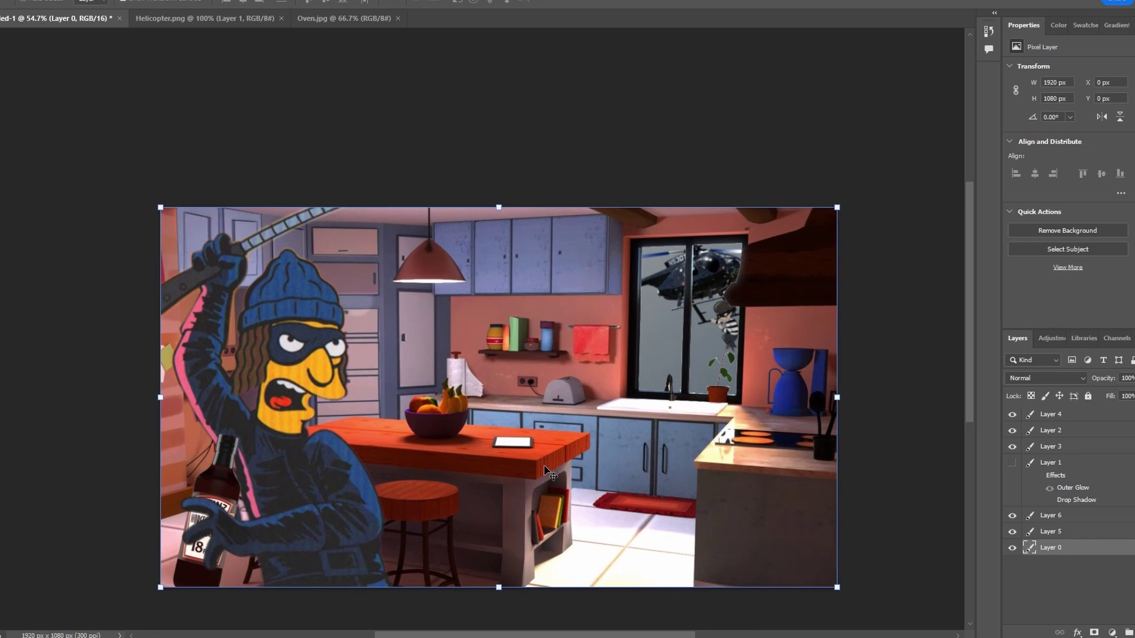
scroll(547, 470, "up", 3)
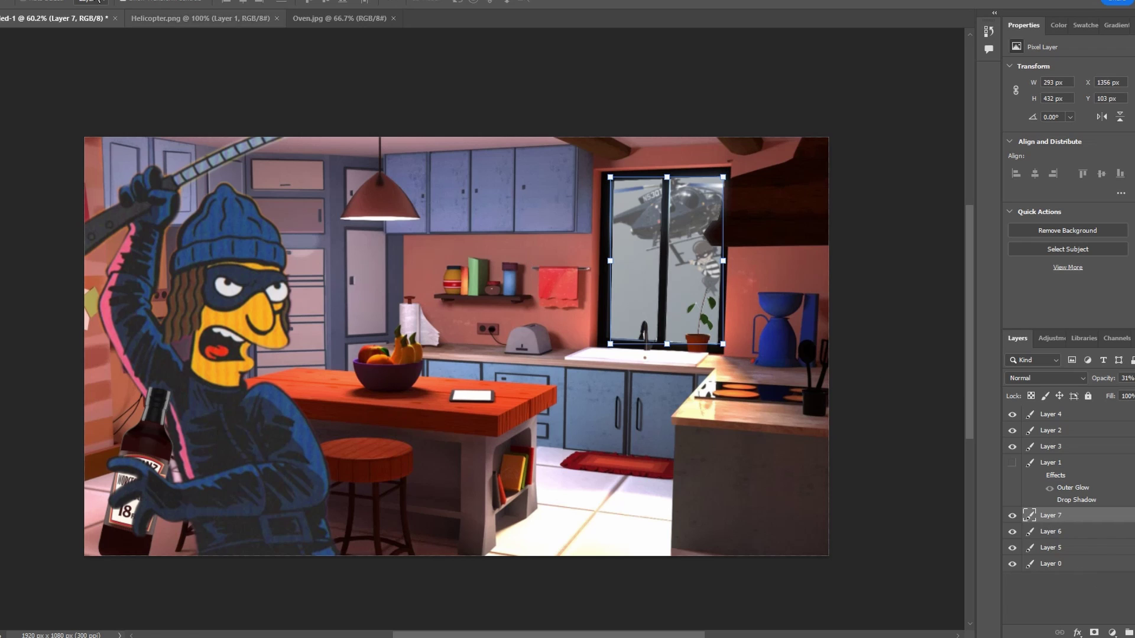
- Give the window layer a yellow Linear Light drop shadow with a larger distance
left_click(56, 0)
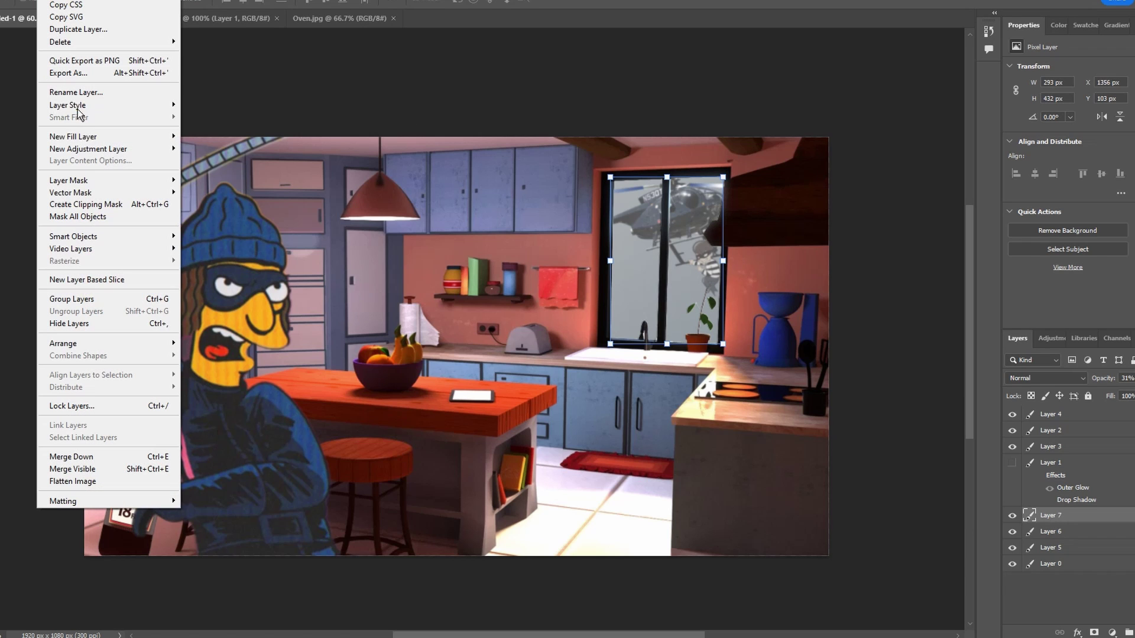
mouse_move(80, 109)
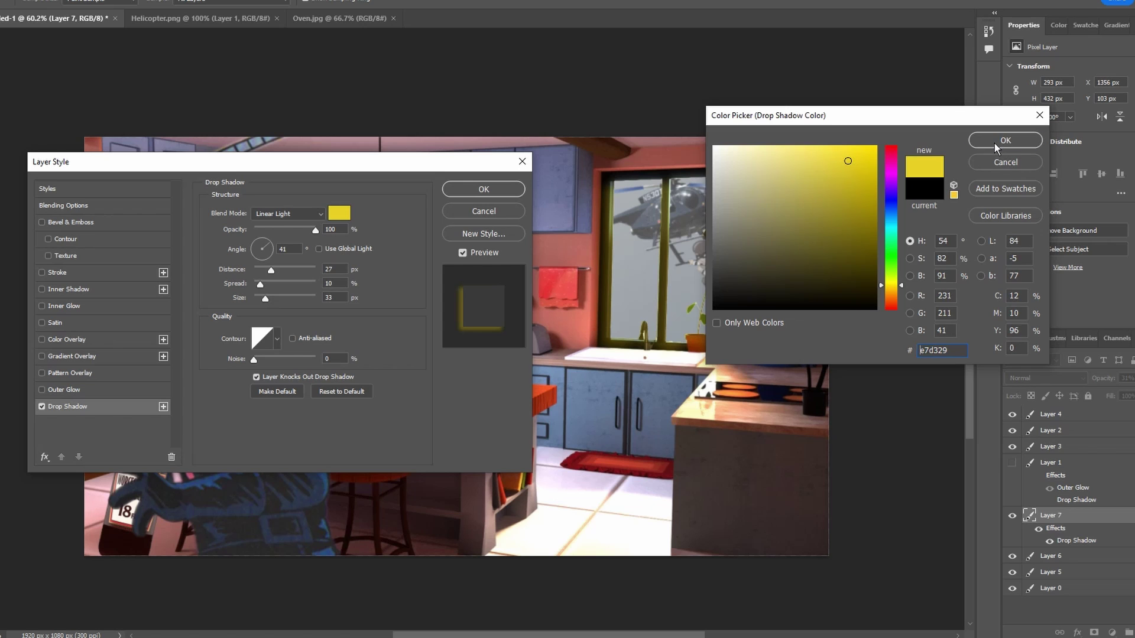
left_click(1005, 139)
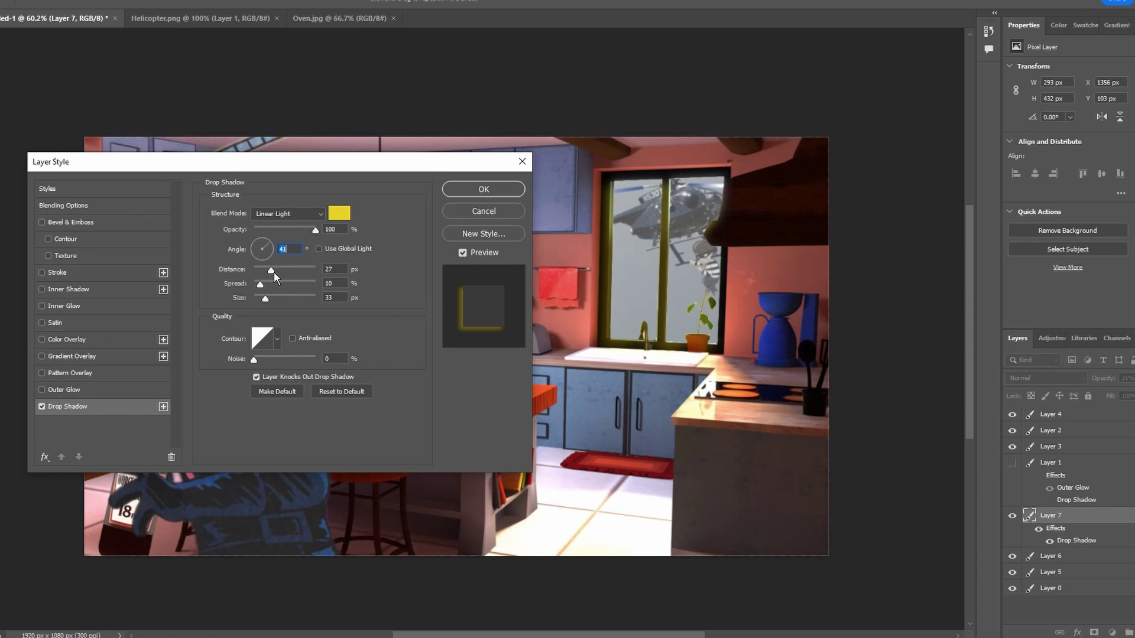
left_click_drag(275, 272, 303, 270)
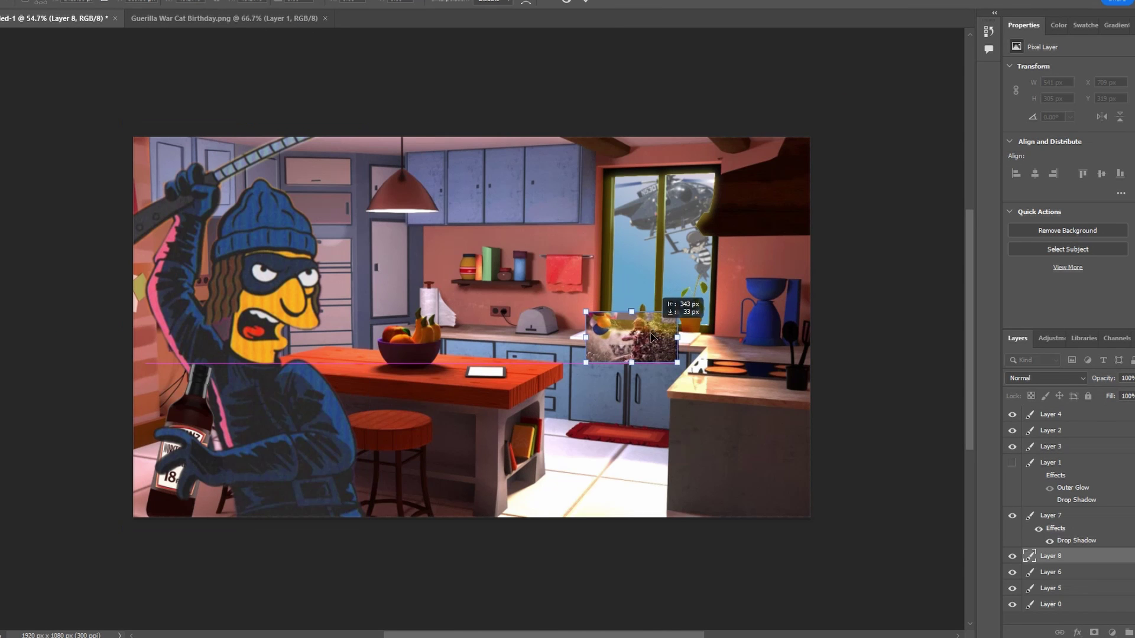
- Move the soldier photo onto the lower cabinets and search Chrome for 'frame'
left_click_drag(665, 328, 738, 420)
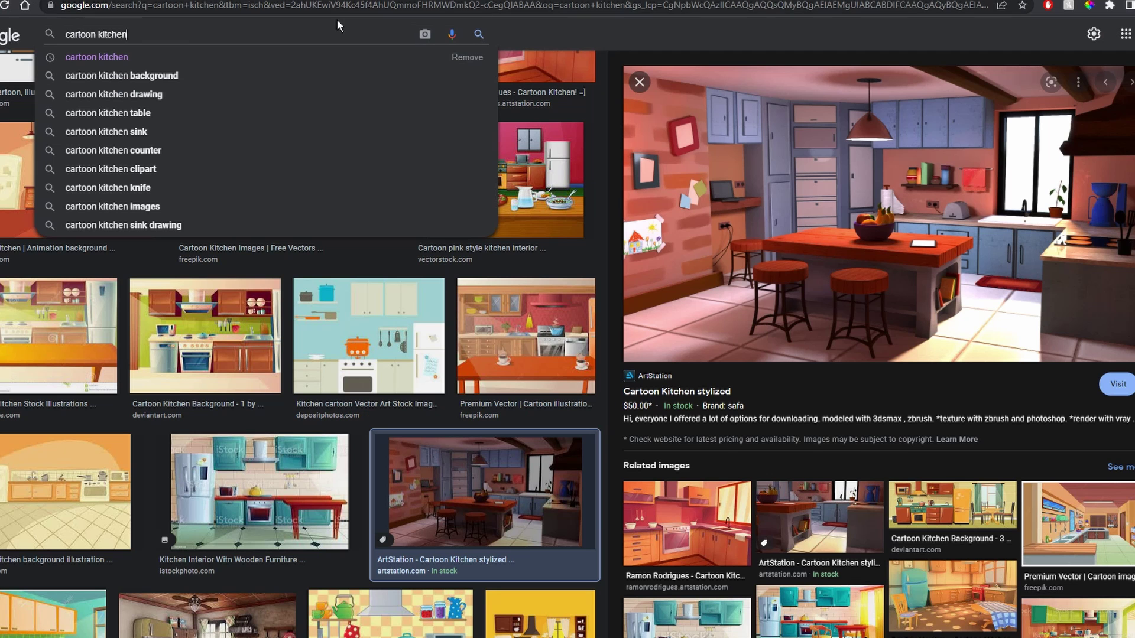
triple_click(333, 28)
type("frame")
key("Return")
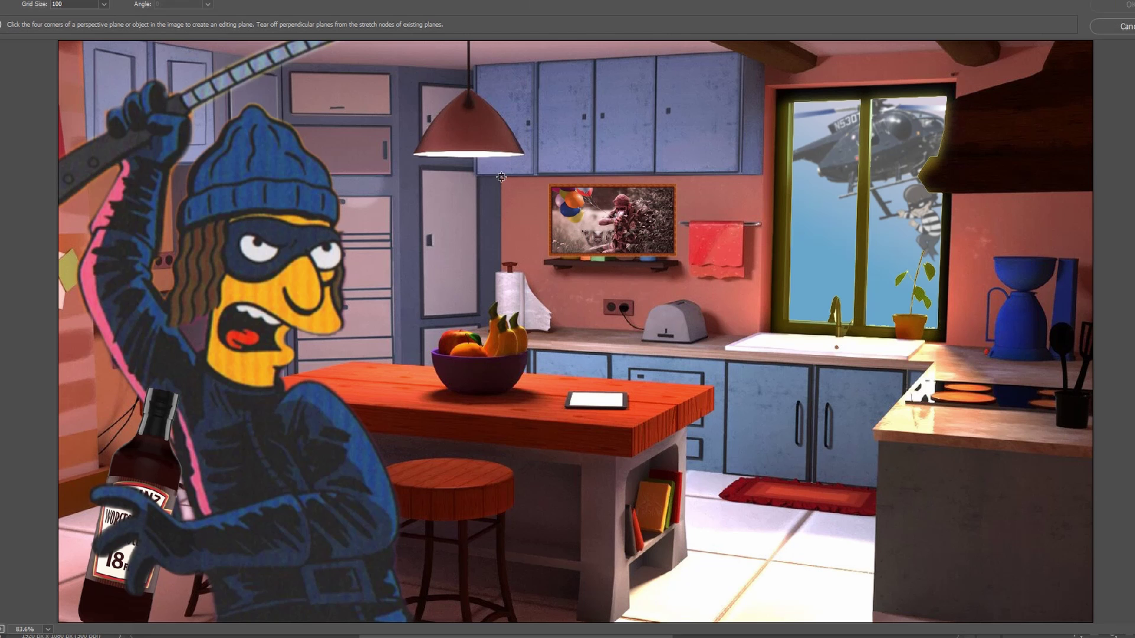
- Define a Vanishing Point plane on the wall from the cabinet corners down to the counter
left_click(502, 176)
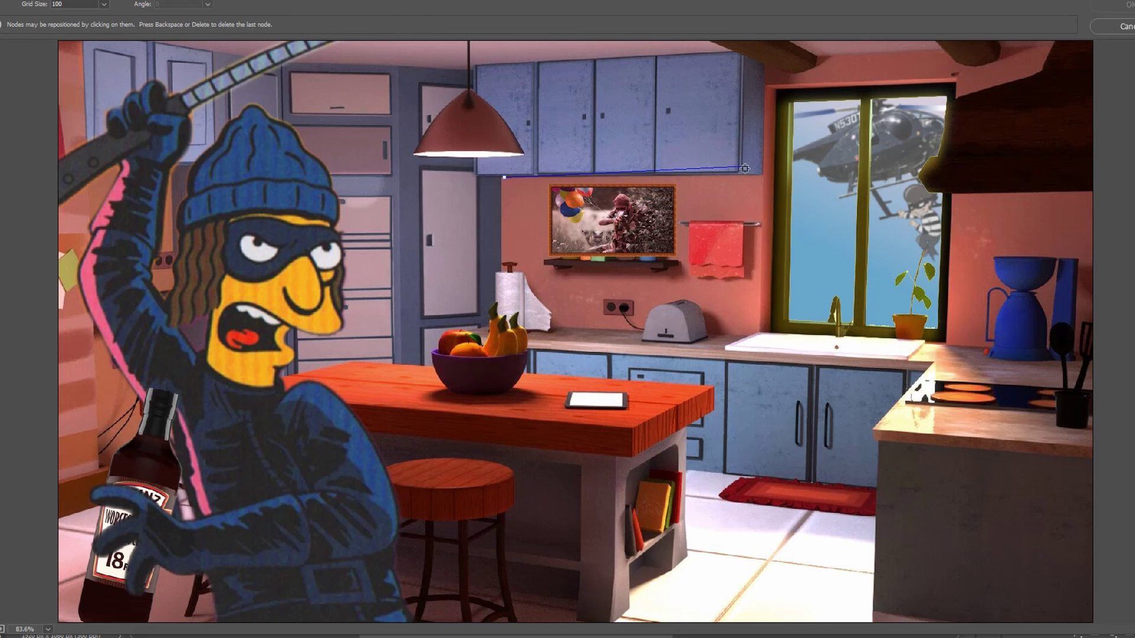
left_click(763, 175)
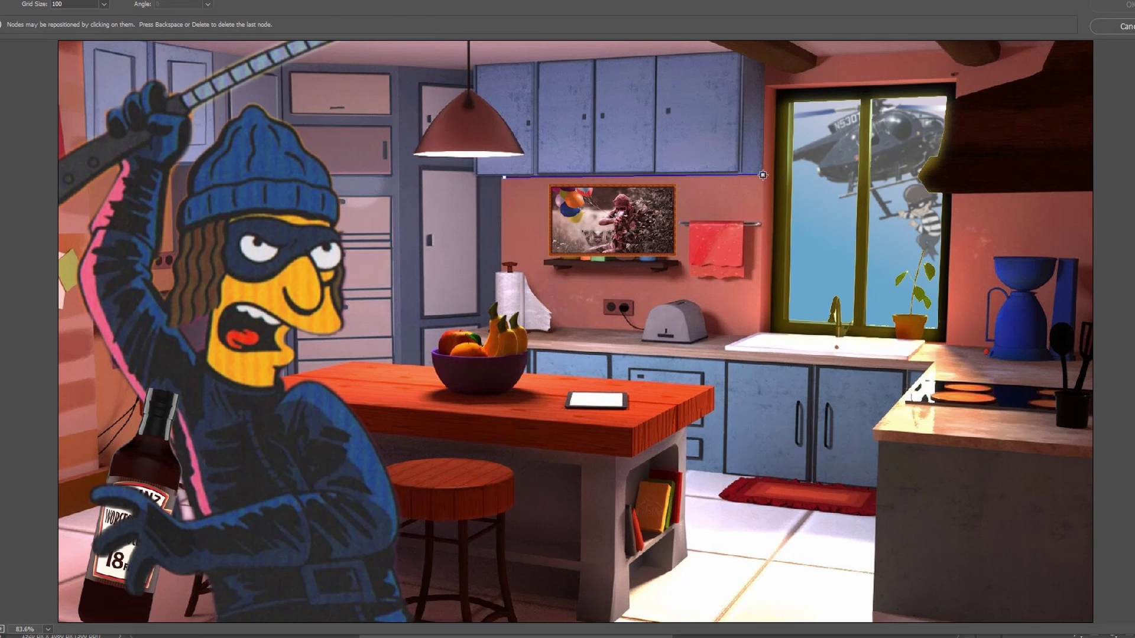
left_click(760, 335)
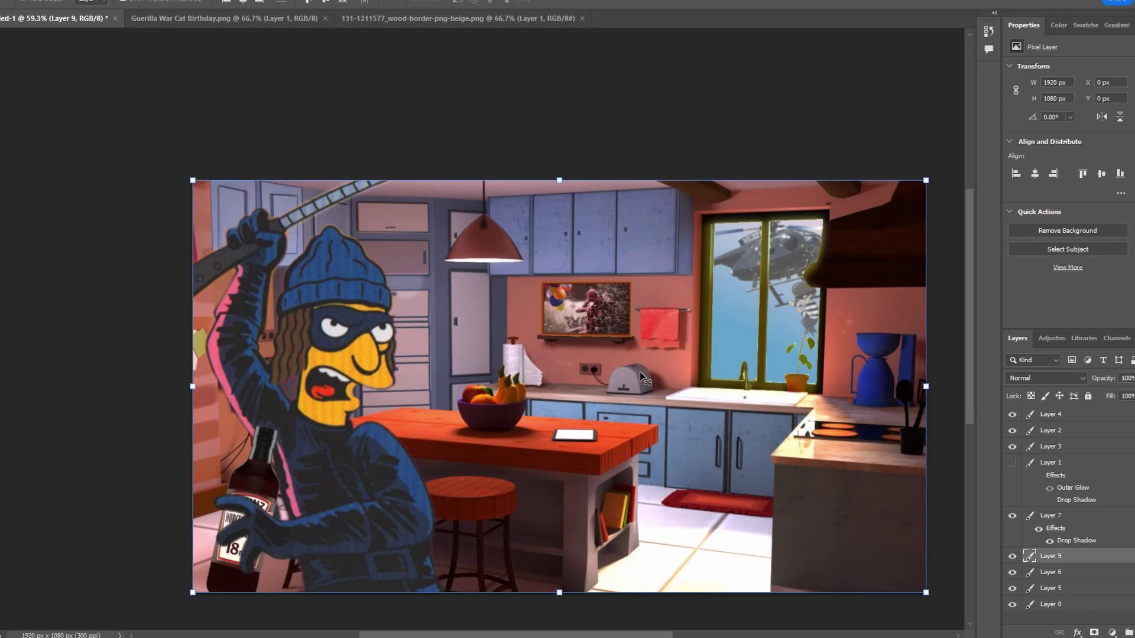
- Give the framed picture a black drop shadow
scroll(635, 369, "down", 2)
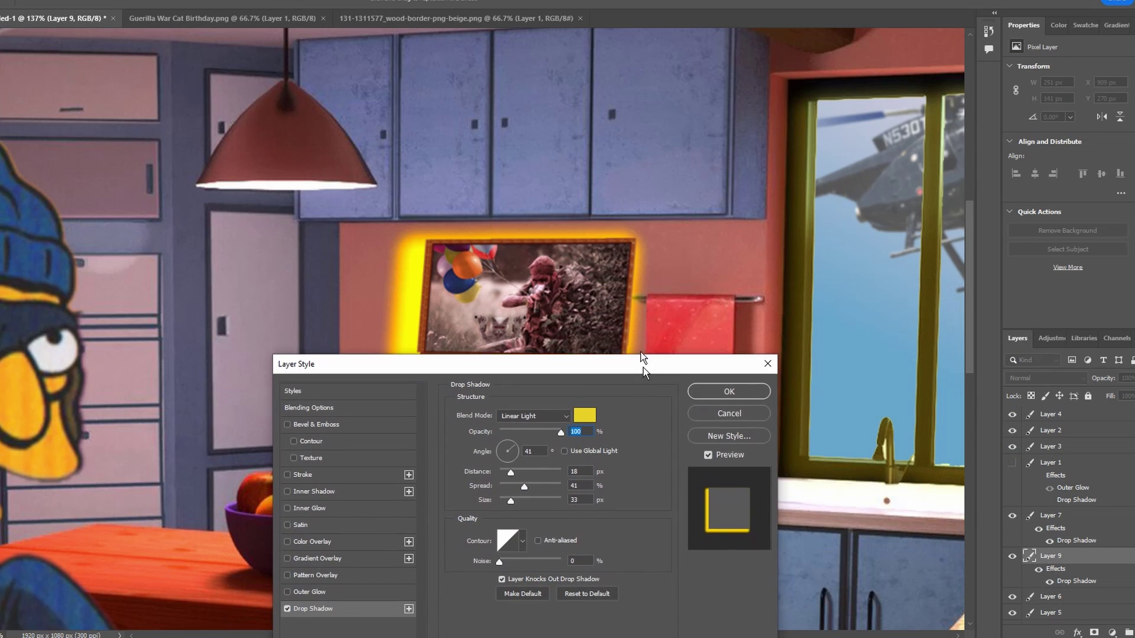
left_click_drag(643, 362, 638, 337)
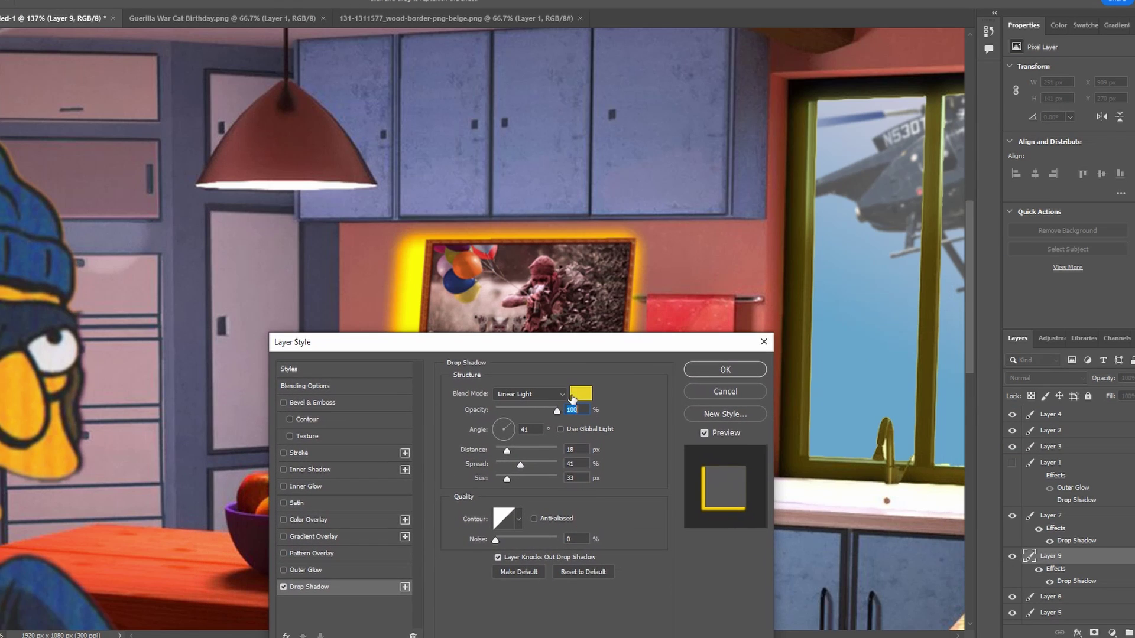
left_click(579, 391)
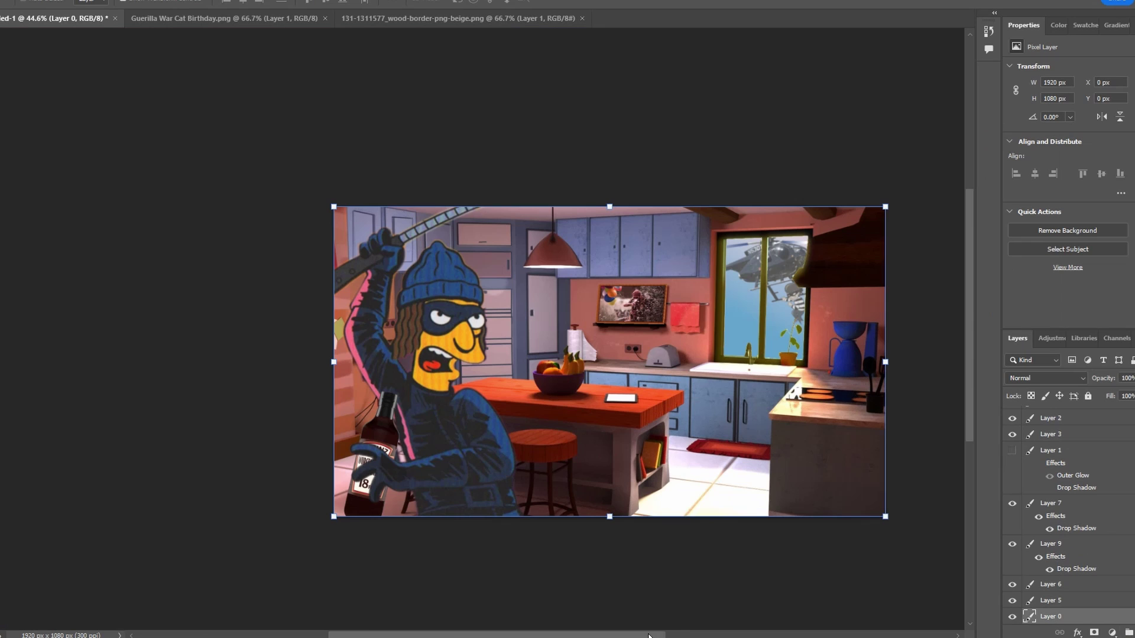
left_click_drag(648, 636, 691, 636)
scroll(465, 407, "up", 2)
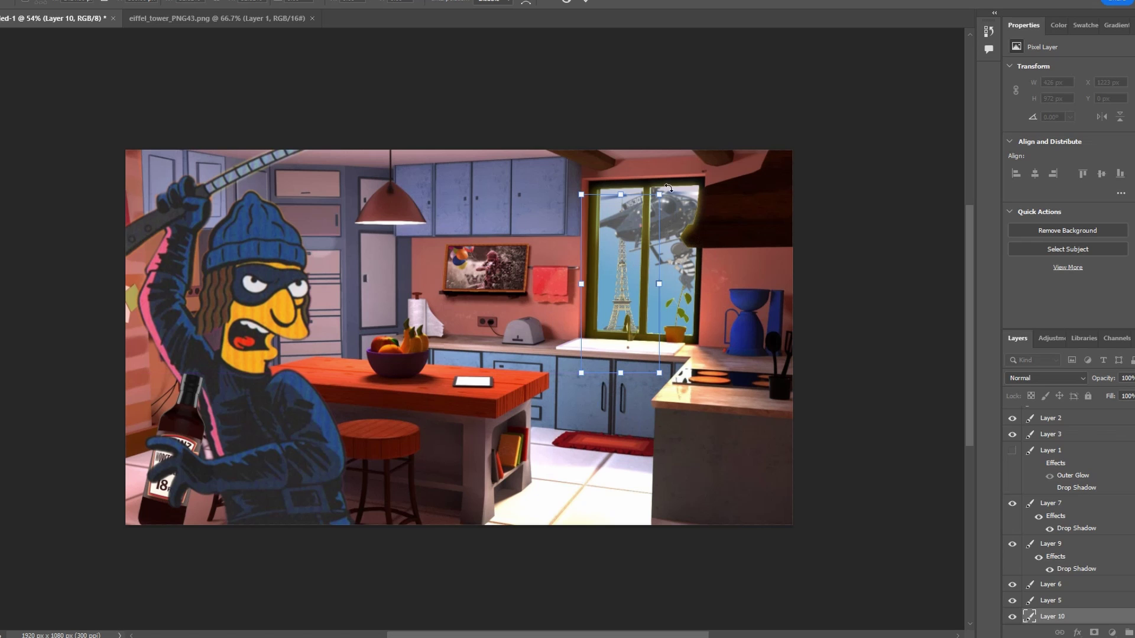
- Enlarge the Eiffel Tower to 277 × 621 px and fit it inside the kitchen window
left_click_drag(662, 196, 724, 190)
left_click_drag(637, 301, 630, 311)
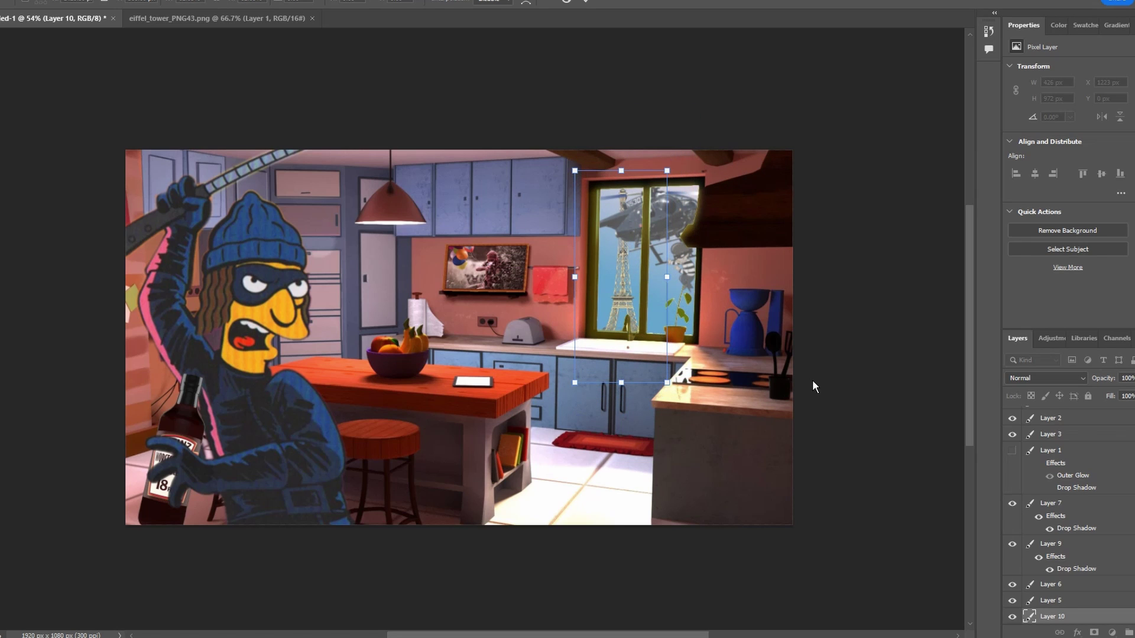
key("Return")
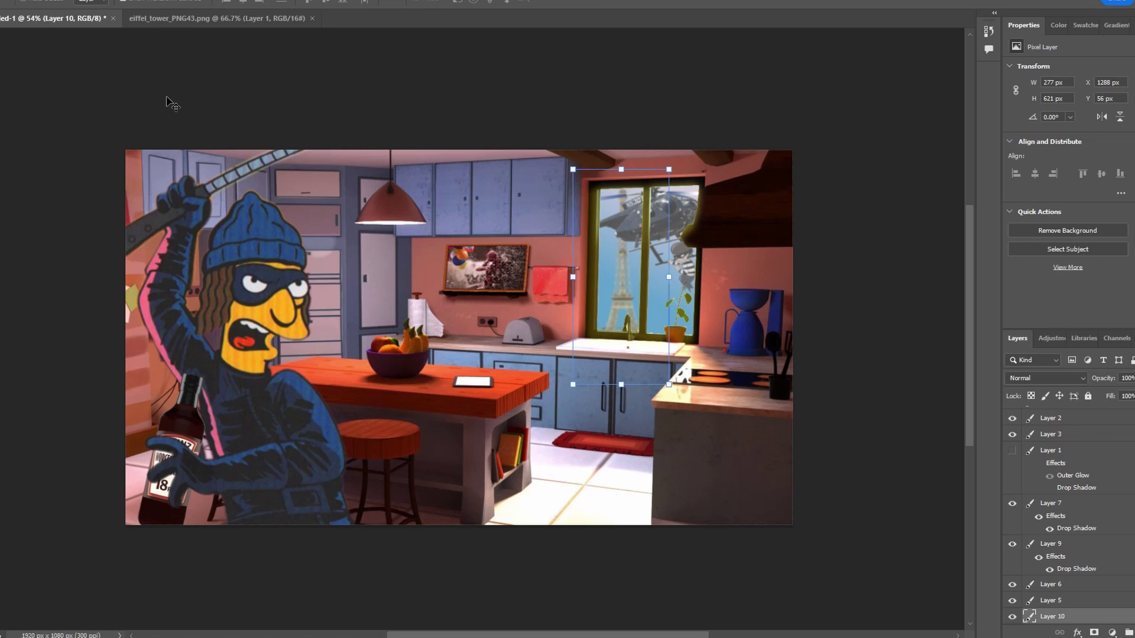
- Open the blue chicken from the 'evil chicken cartoon' results and drag it into Photoshop
key("alt+Tab")
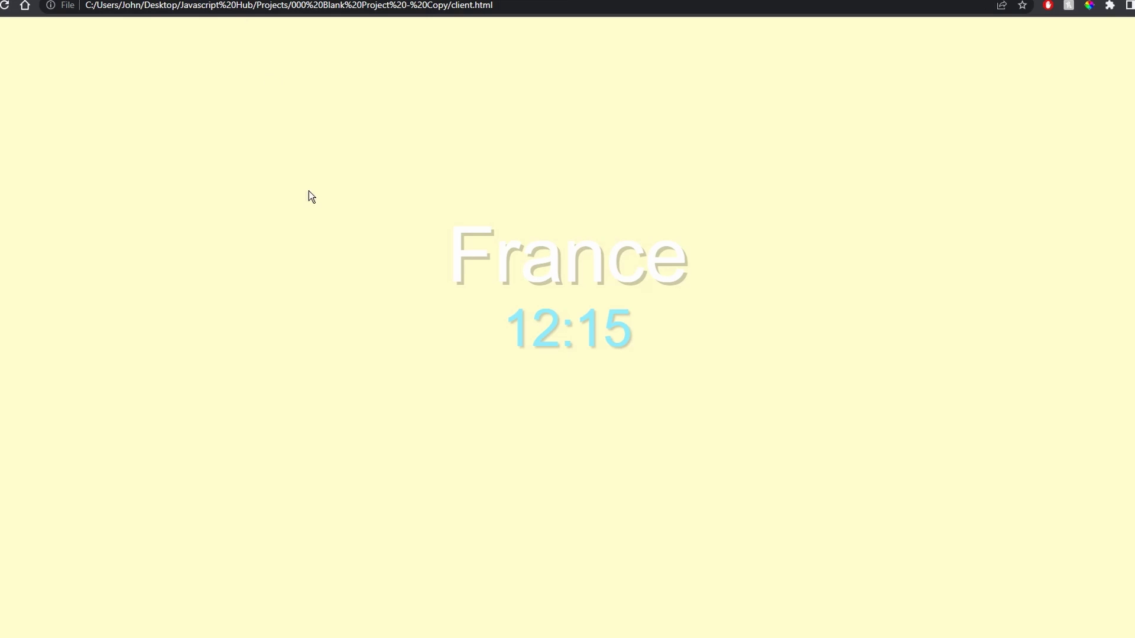
key("F5")
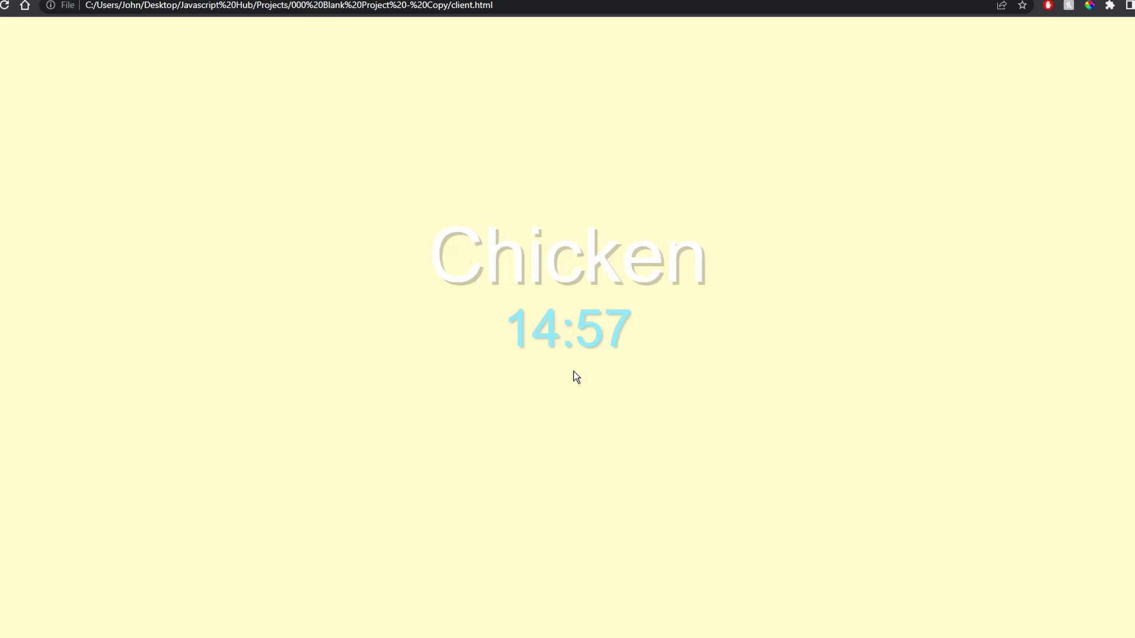
key("ctrl+Tab")
left_click(35, 387)
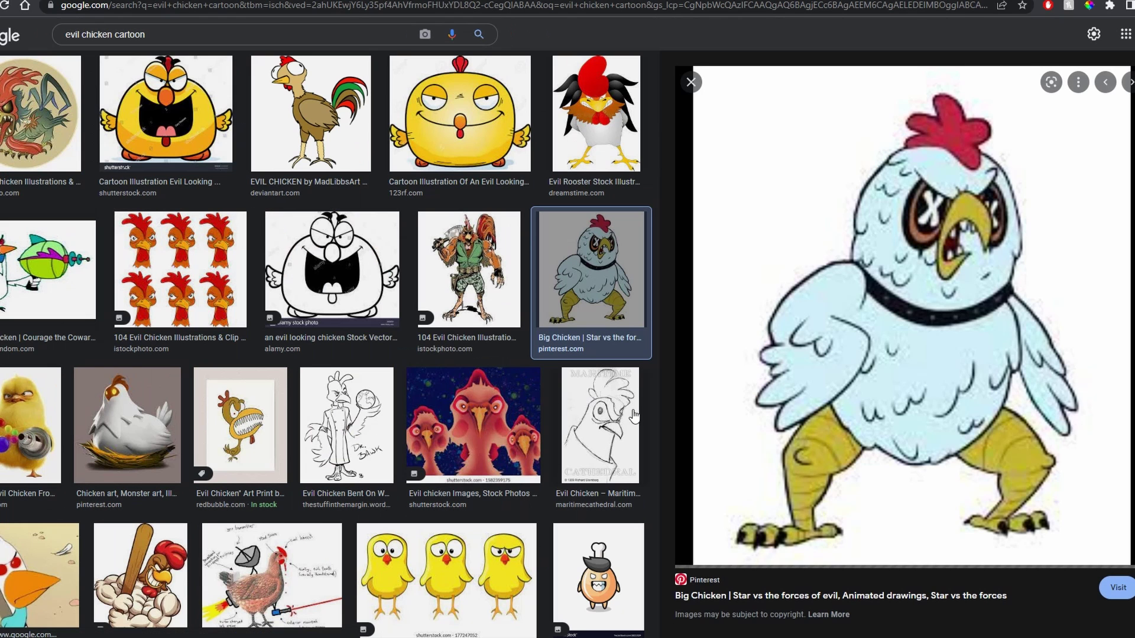
left_click_drag(798, 473, 466, 562)
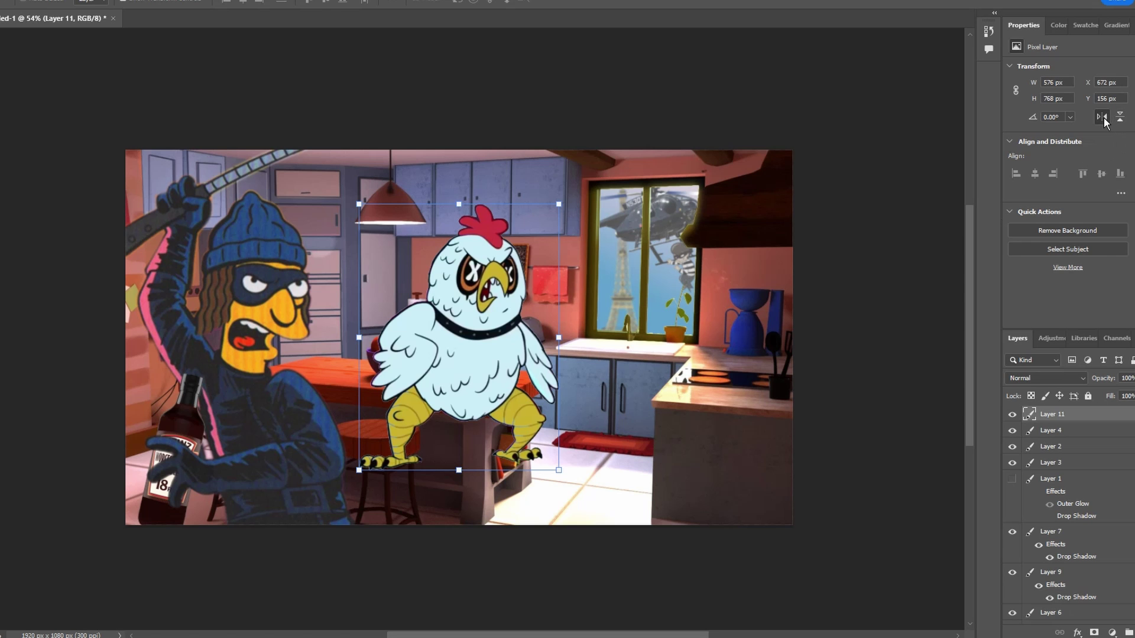
- Move the chicken beside the kitchen island and shrink it to 375 × 501 px
left_click_drag(461, 386, 615, 467)
key("ctrl+t")
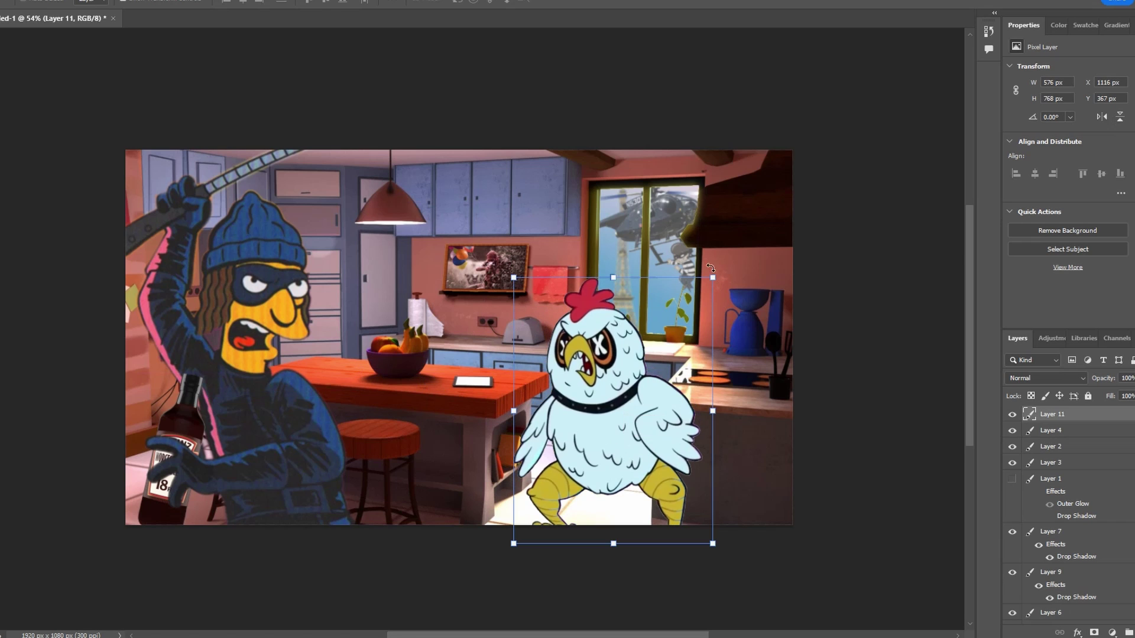
left_click_drag(712, 278, 703, 351)
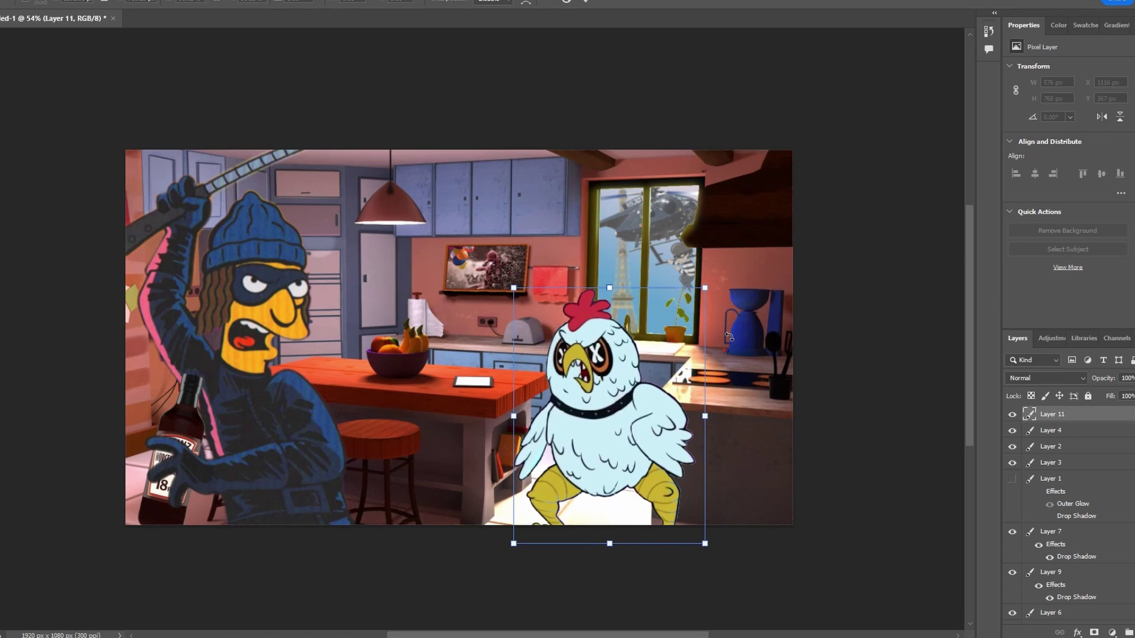
key("Return")
- Add a drop shadow to the chicken, then select the Layer 0 kitchen background
key("alt+l")
left_click(414, 225)
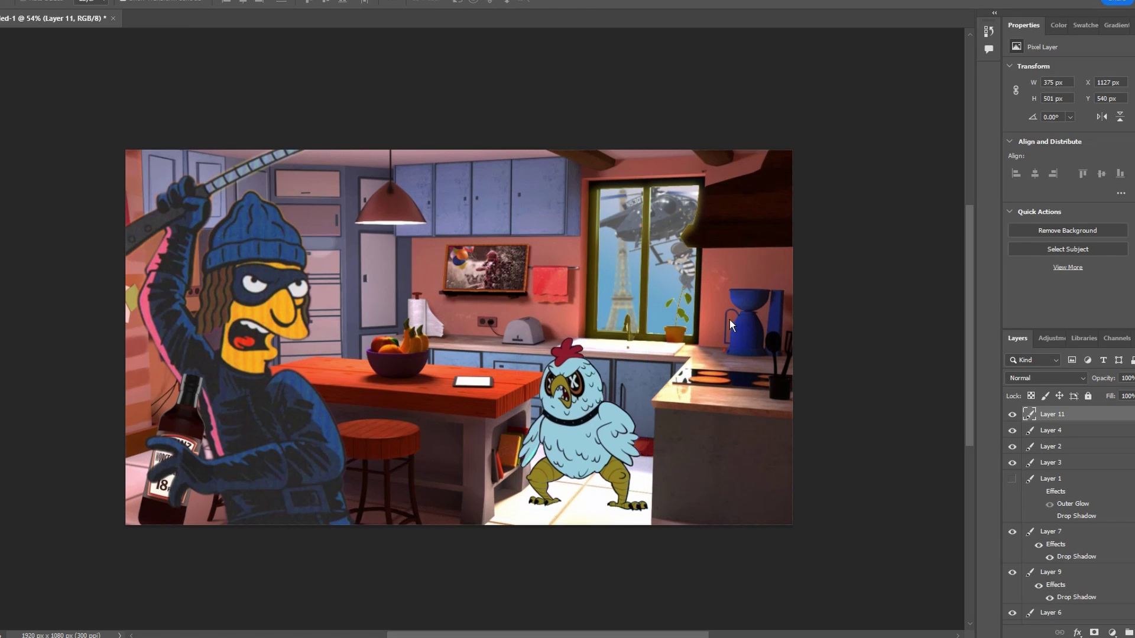
left_click_drag(699, 331, 720, 197)
left_click(763, 216)
scroll(639, 403, "down", 3)
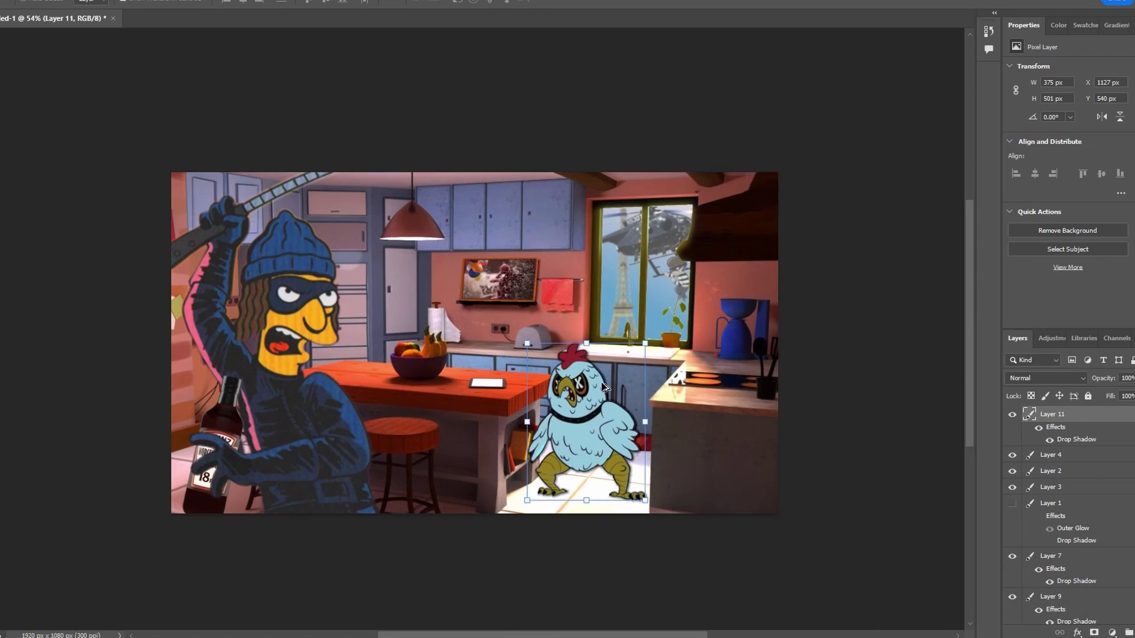
scroll(591, 384, "up", 3)
scroll(1064, 532, "down", 2)
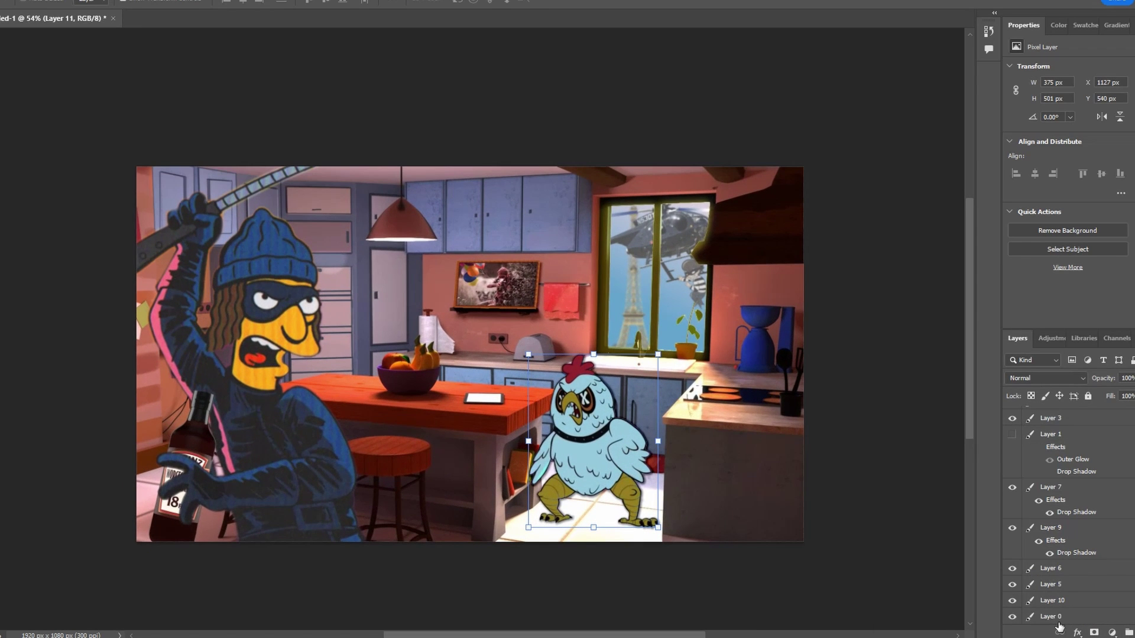
left_click(1057, 621)
scroll(505, 322, "down", 1)
scroll(505, 322, "up", 2)
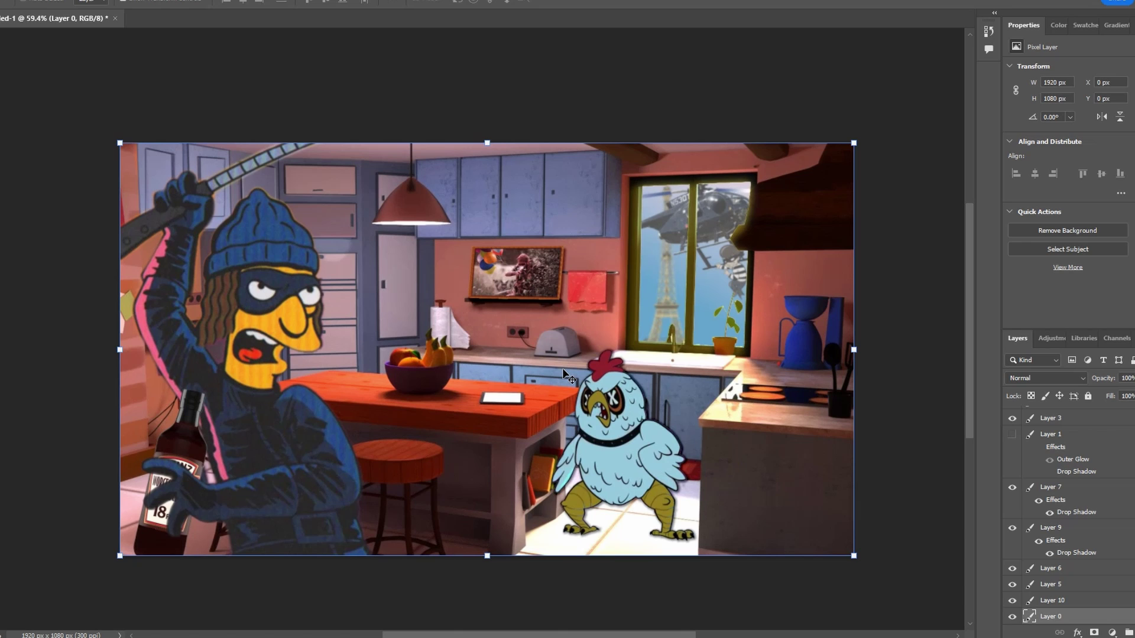
scroll(564, 375, "down", 1)
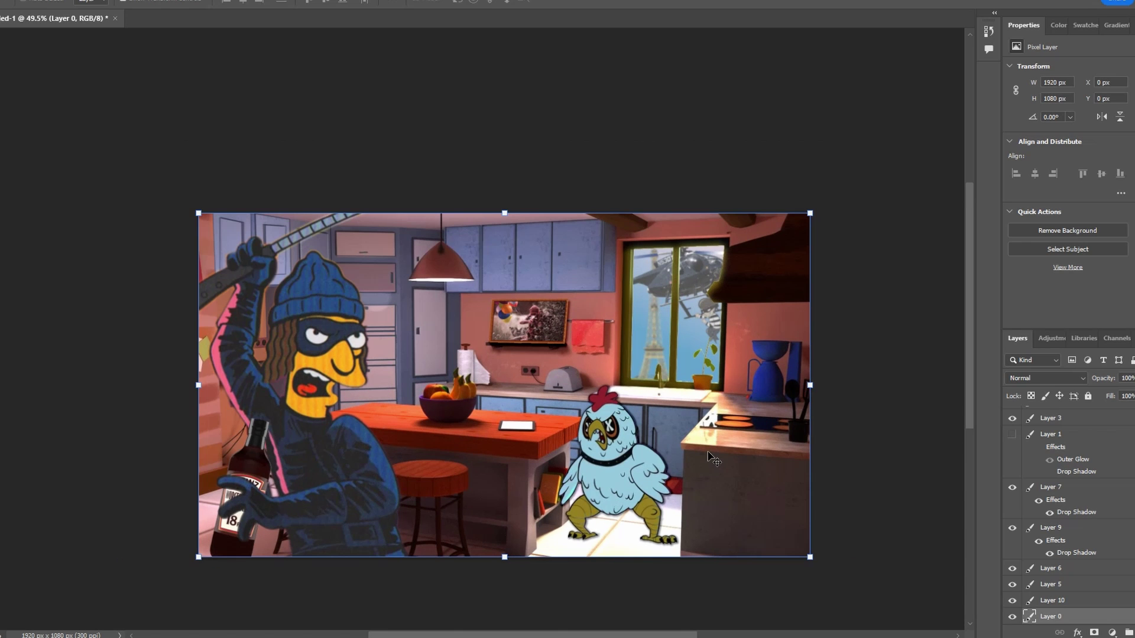